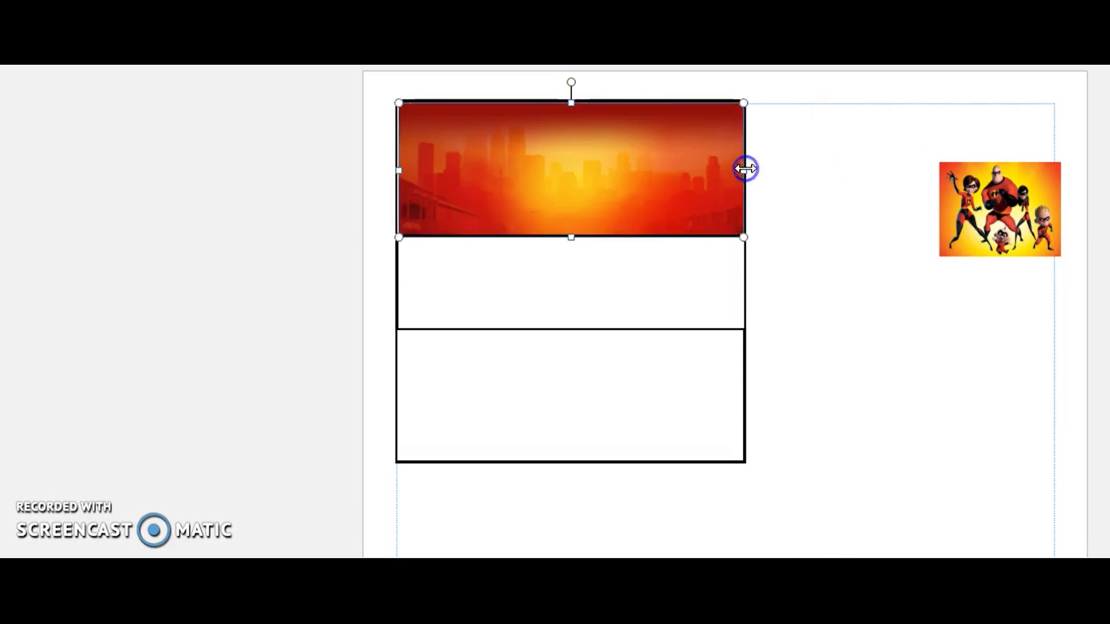
# - Extend the skyline picture's left edge slightly so it fills the full width of the top panel
pyautogui.click(801, 198)
pyautogui.click(592, 157)
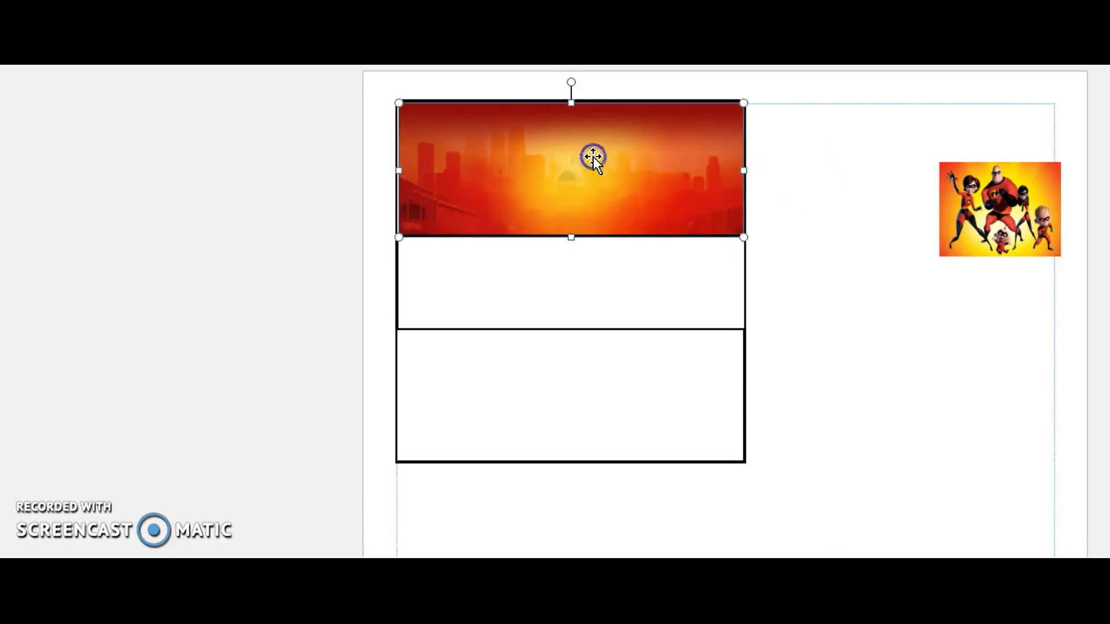
pyautogui.moveTo(398, 171); pyautogui.dragTo(397, 172)
pyautogui.click(323, 202)
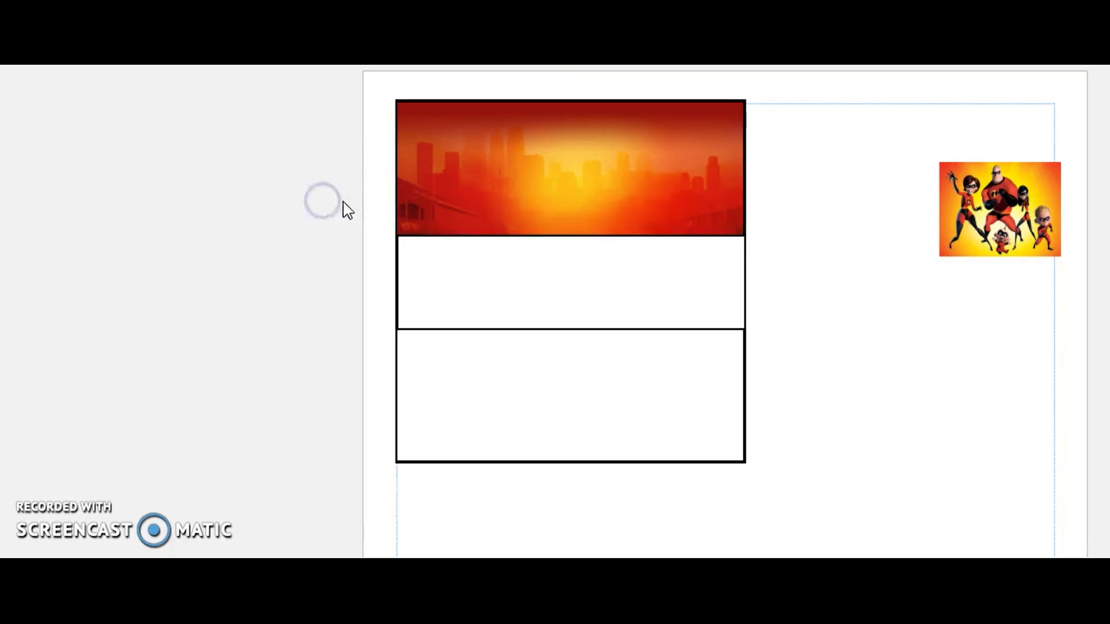
# - Copy the skyline picture from the top panel, paste it, and place the duplicate over the bottom panel
pyautogui.click(574, 169)
pyautogui.rightClick(577, 139)
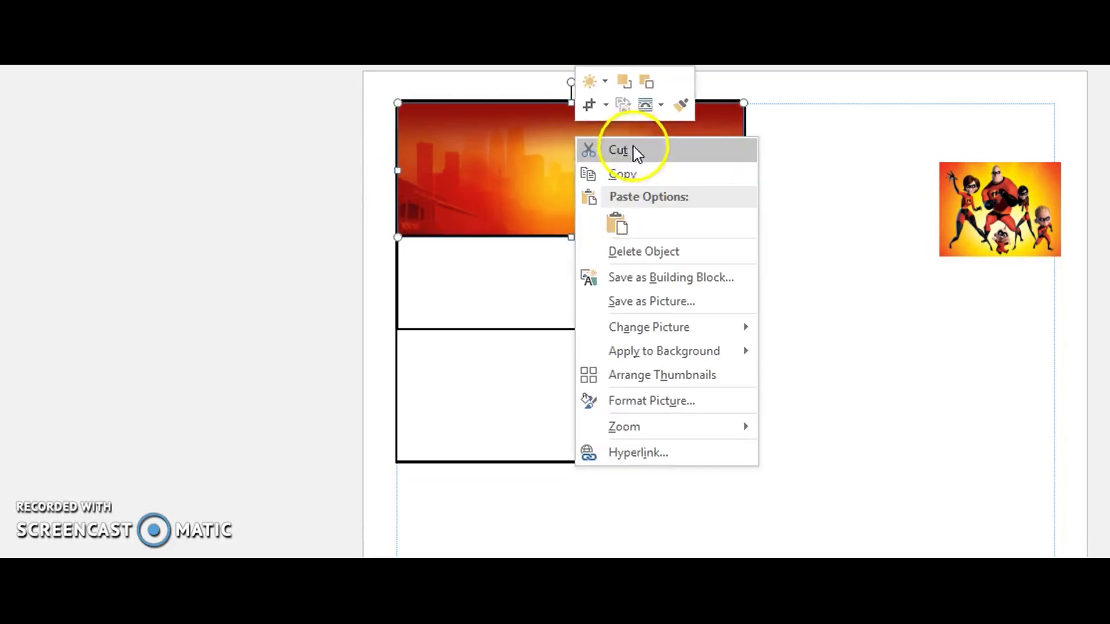
pyautogui.click(639, 175)
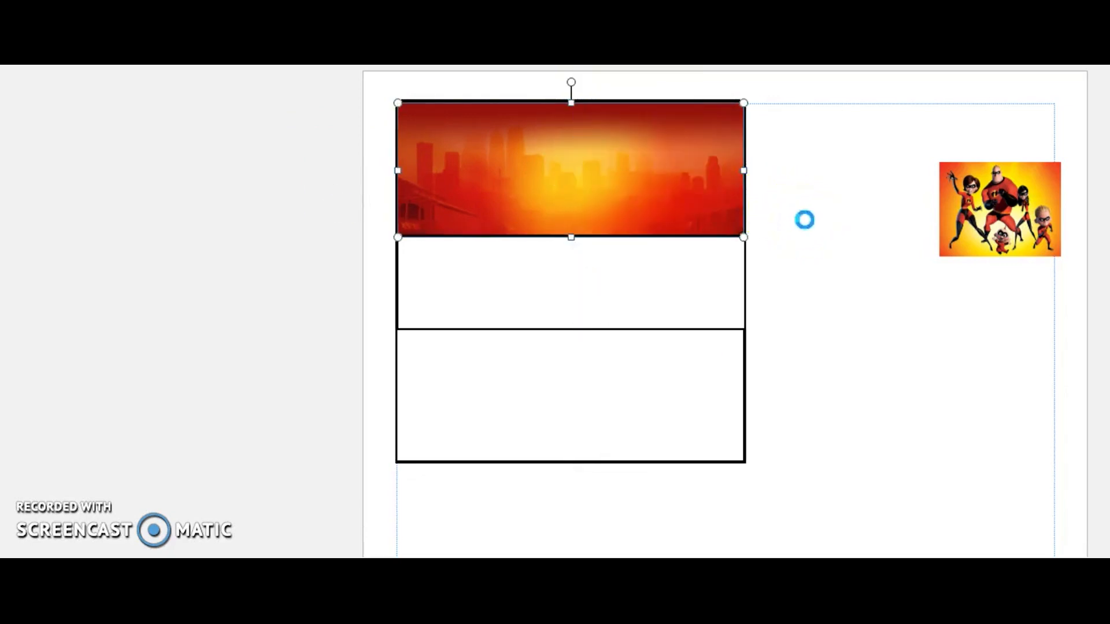
pyautogui.click(823, 267)
pyautogui.rightClick(823, 273)
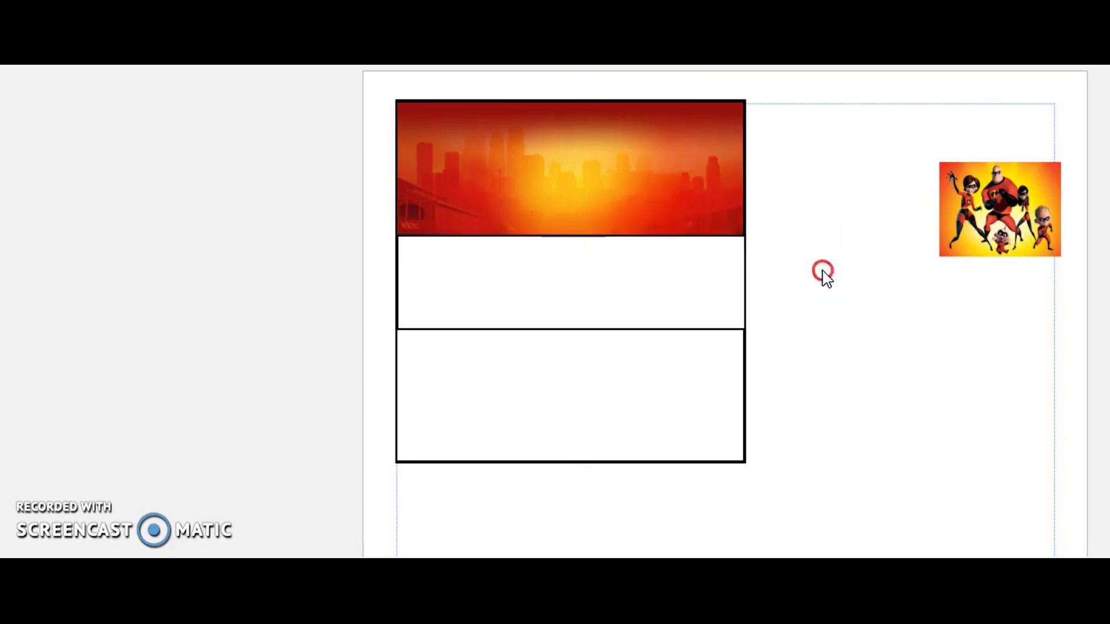
pyautogui.click(857, 328)
pyautogui.moveTo(922, 364); pyautogui.dragTo(494, 426)
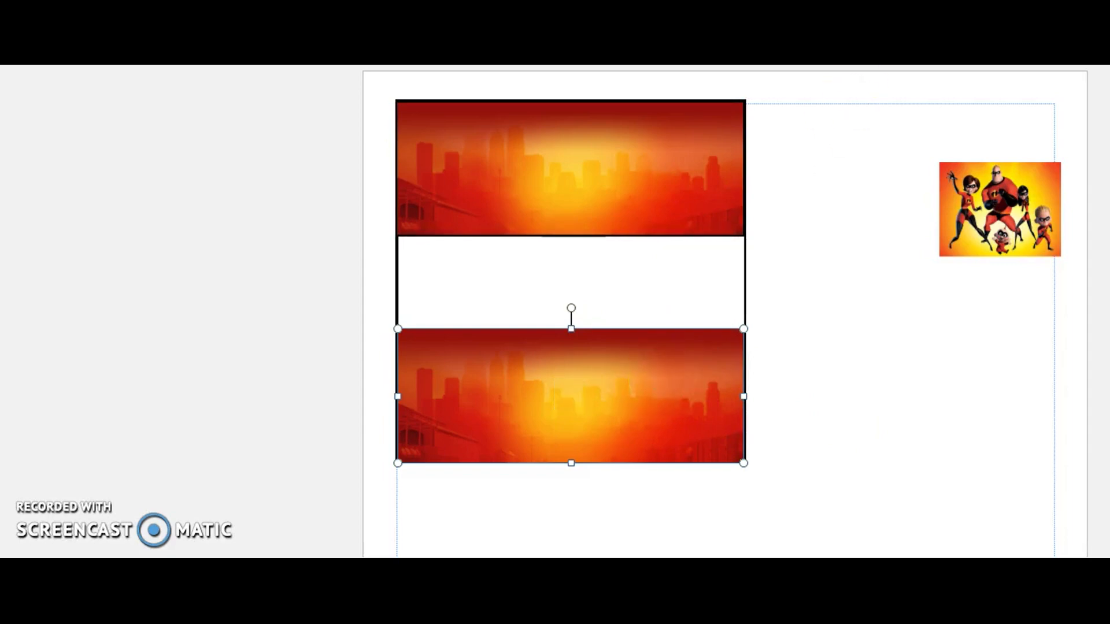
# - Flip the skyline picture in the bottom panel vertically
pyautogui.click(861, 1)
pyautogui.click(890, 70)
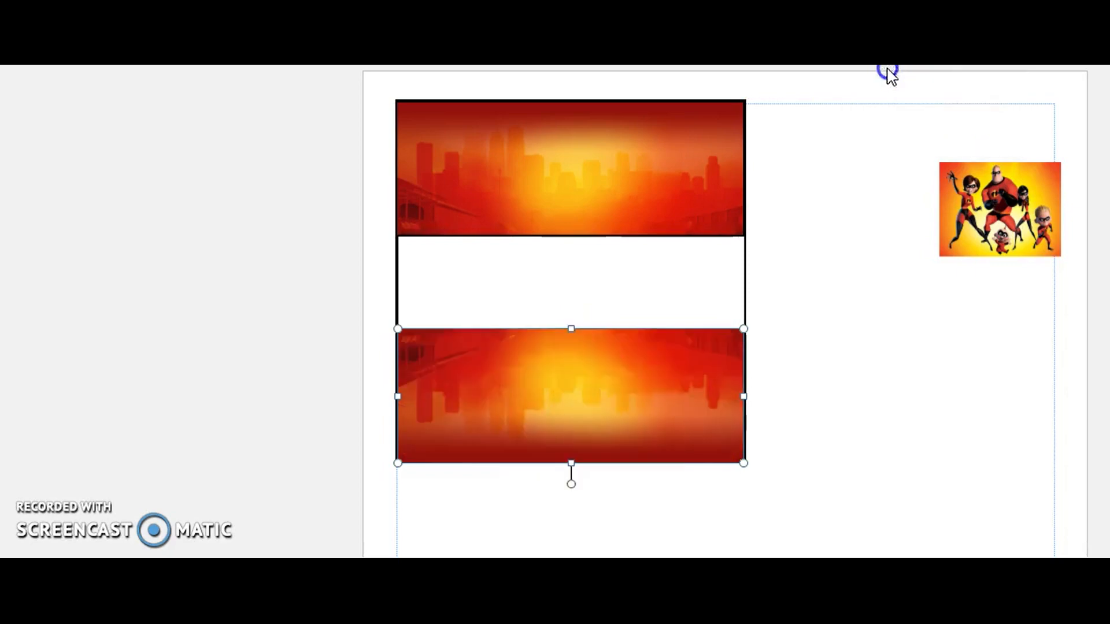
pyautogui.click(872, 389)
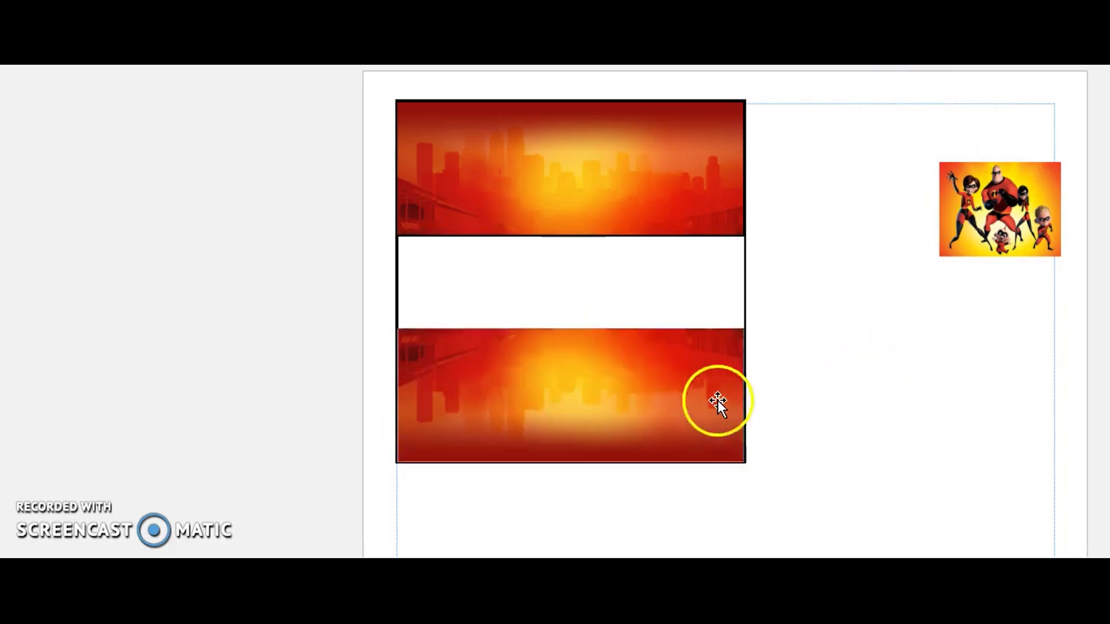
# - Nudge the flipped skyline picture slightly upward to align it with the bottom panel's border
pyautogui.click(709, 401)
pyautogui.click(894, 394)
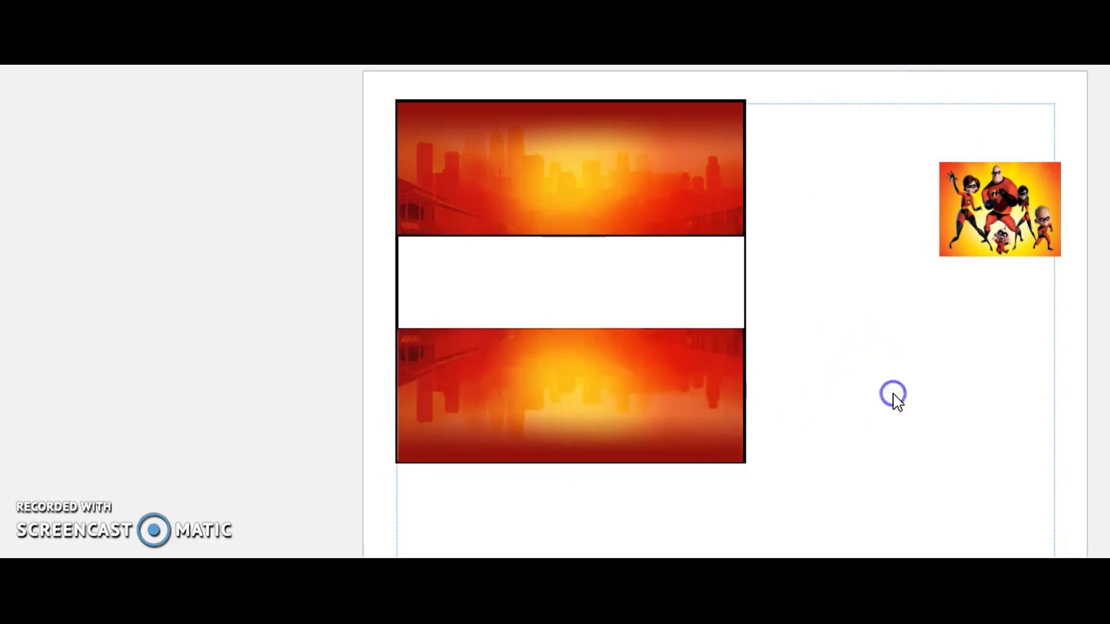
pyautogui.click(717, 392)
pyautogui.press('Up')
pyautogui.press('Down')
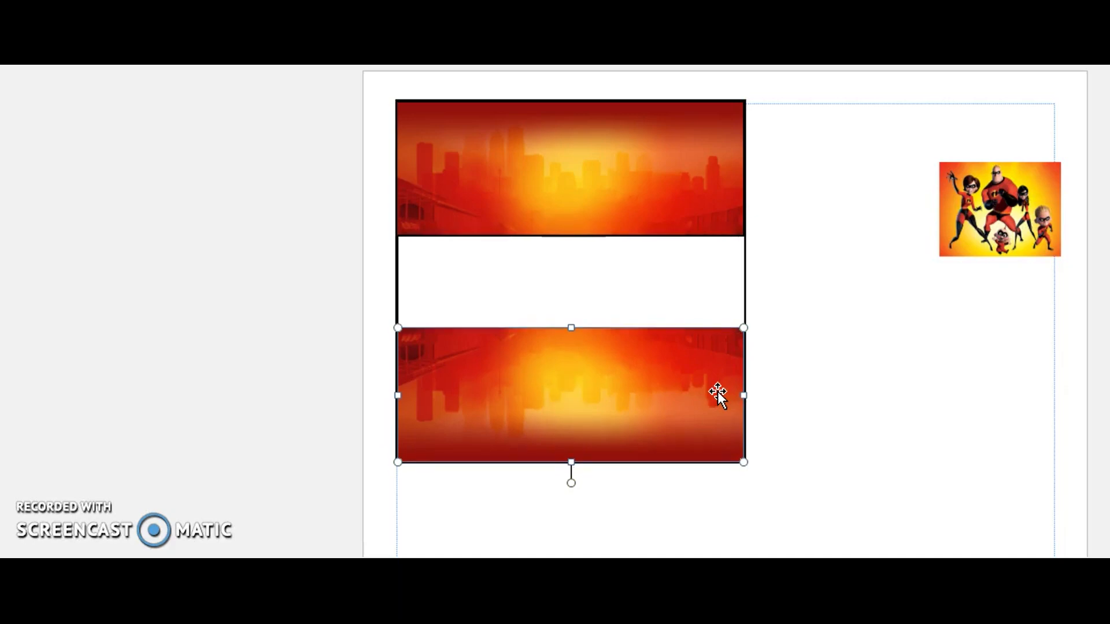
pyautogui.press('Up')
pyautogui.click(837, 411)
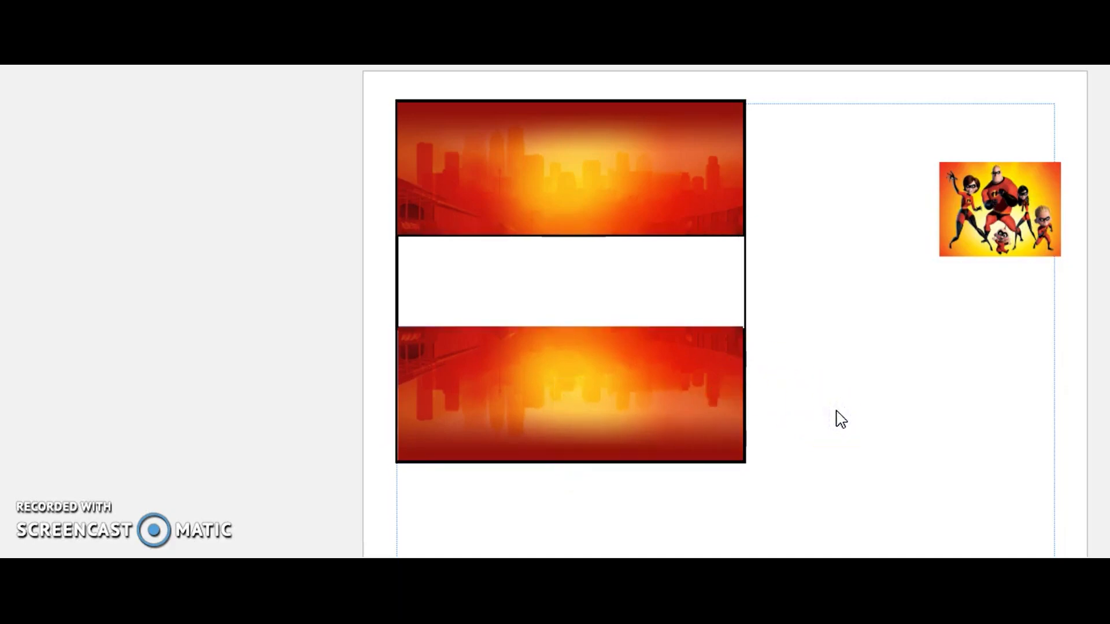
# - Place the Incredibles family picture in the middle panel, enlarge it to the panel's height, and center it
pyautogui.click(483, 312)
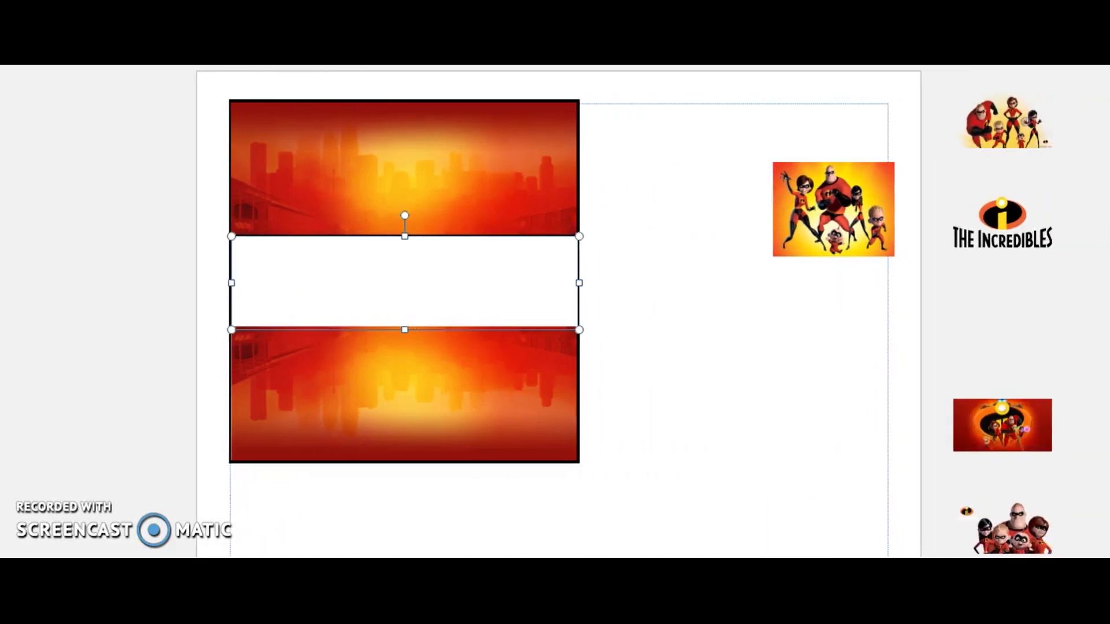
pyautogui.moveTo(1000, 139); pyautogui.dragTo(399, 298)
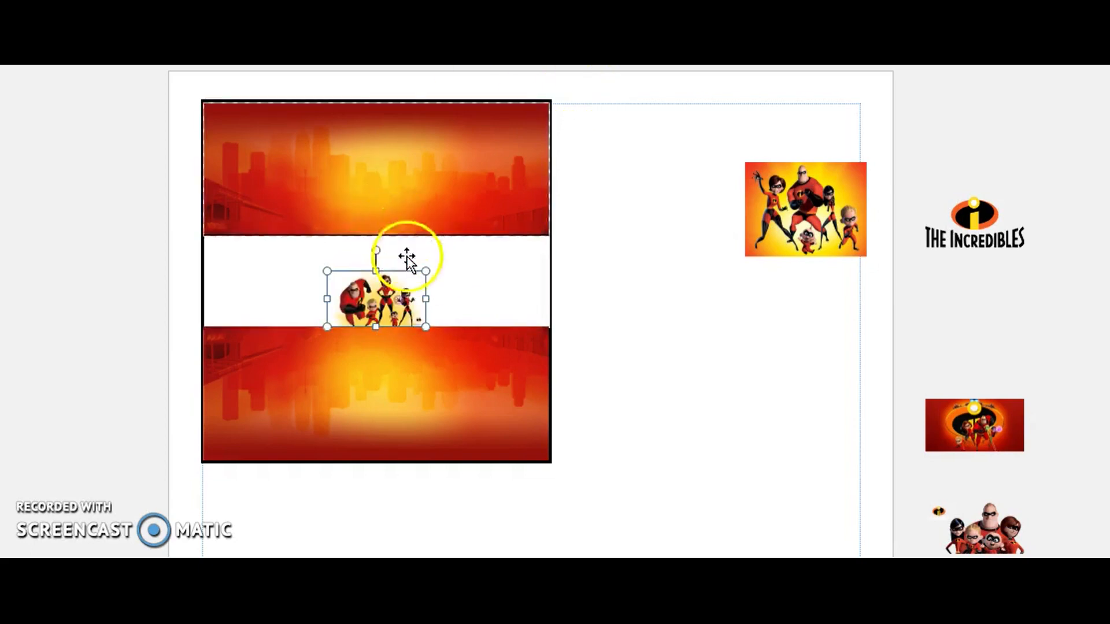
pyautogui.moveTo(426, 271); pyautogui.dragTo(478, 249)
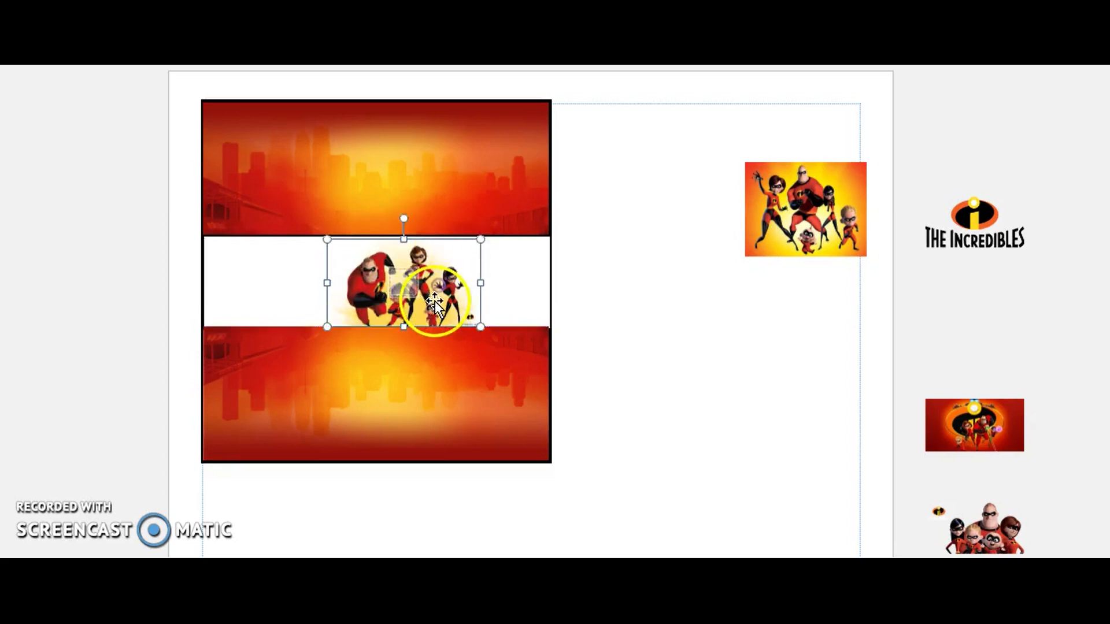
pyautogui.moveTo(429, 300); pyautogui.dragTo(408, 304)
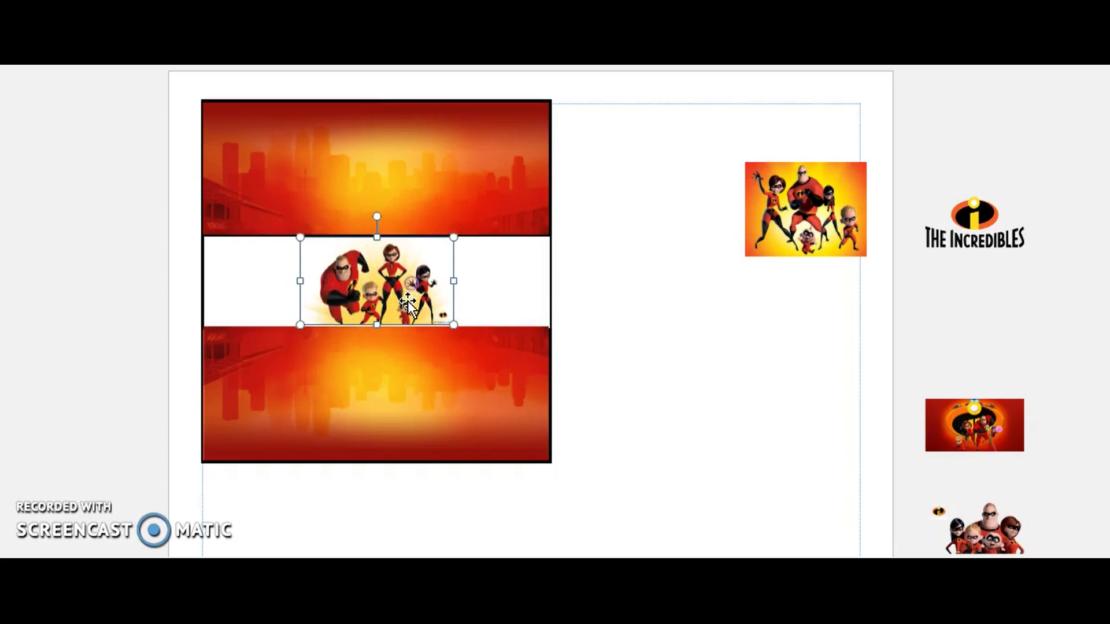
pyautogui.click(709, 371)
# - Move The Incredibles logo into the blank area beside the panels and realign the flipped skyline picture with the bottom panel
pyautogui.click(997, 232)
pyautogui.moveTo(996, 233); pyautogui.dragTo(737, 335)
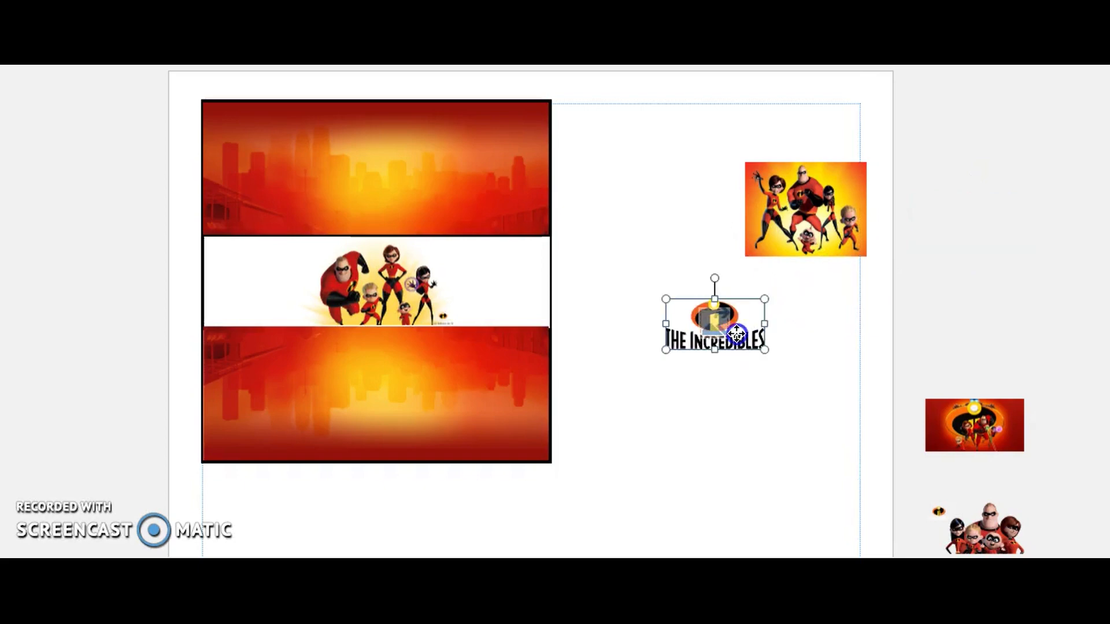
pyautogui.moveTo(737, 334); pyautogui.dragTo(702, 262)
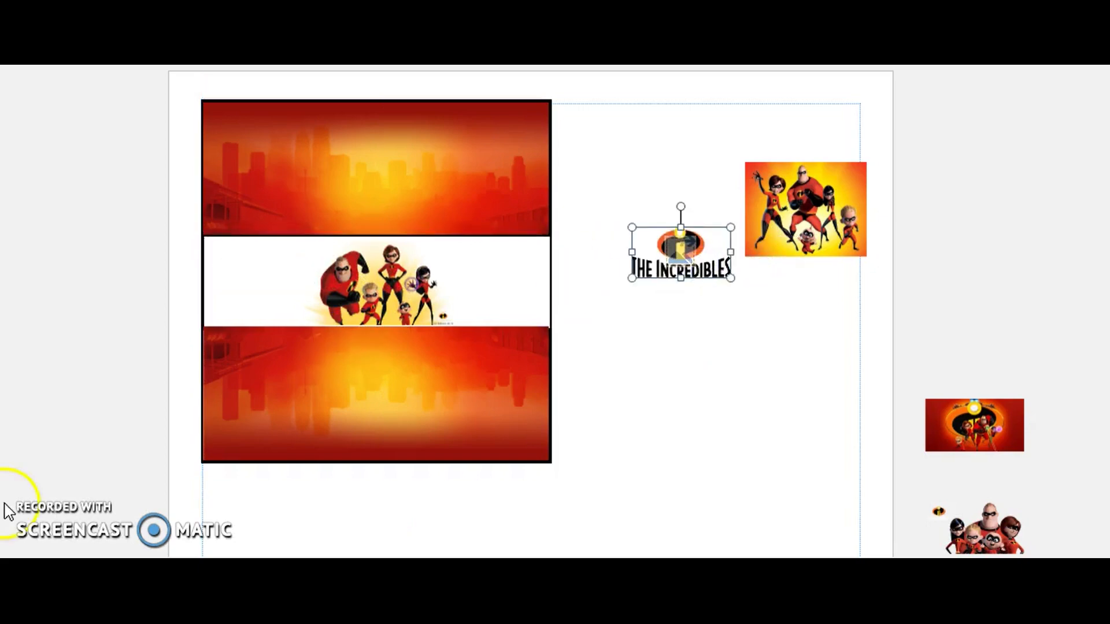
pyautogui.click(309, 422)
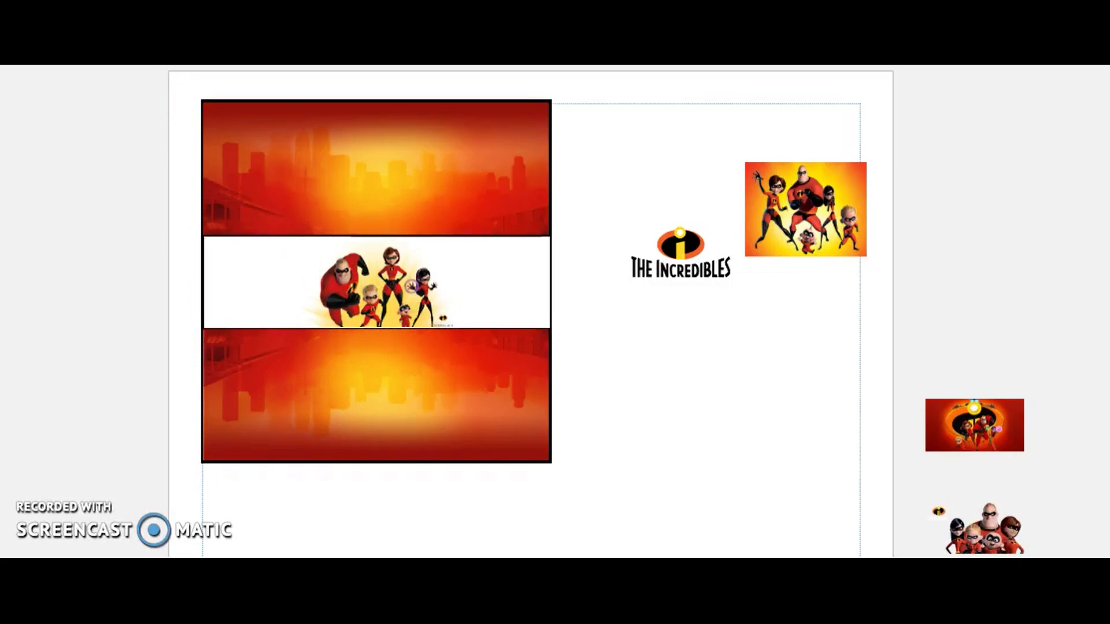
# - Fill the middle panel behind the family picture with the standard dark red color
pyautogui.click(247, 301)
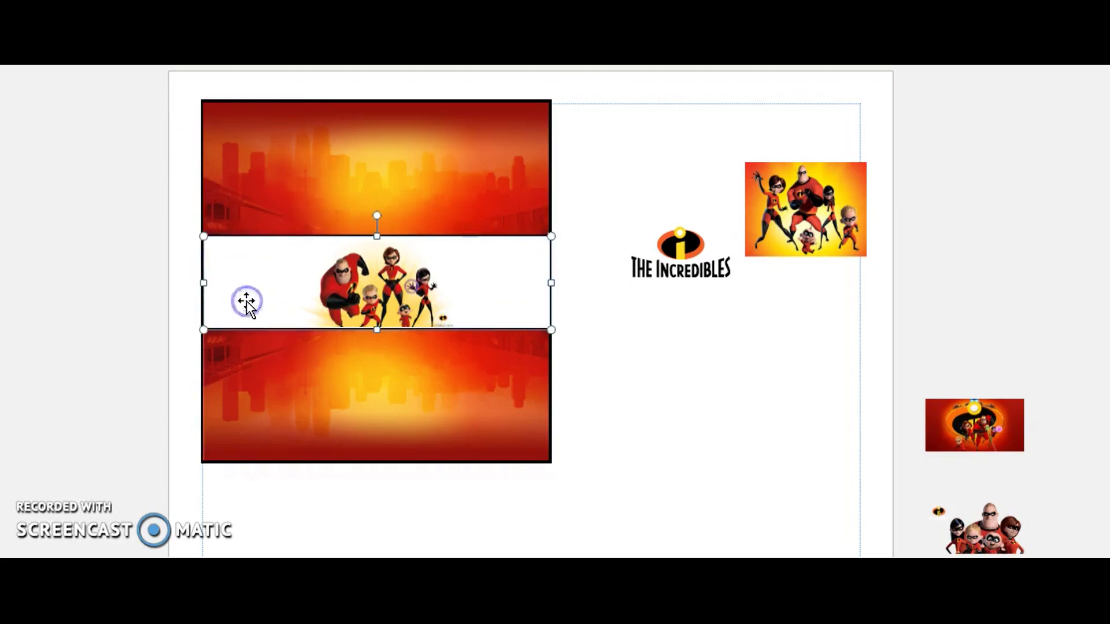
pyautogui.click(442, 66)
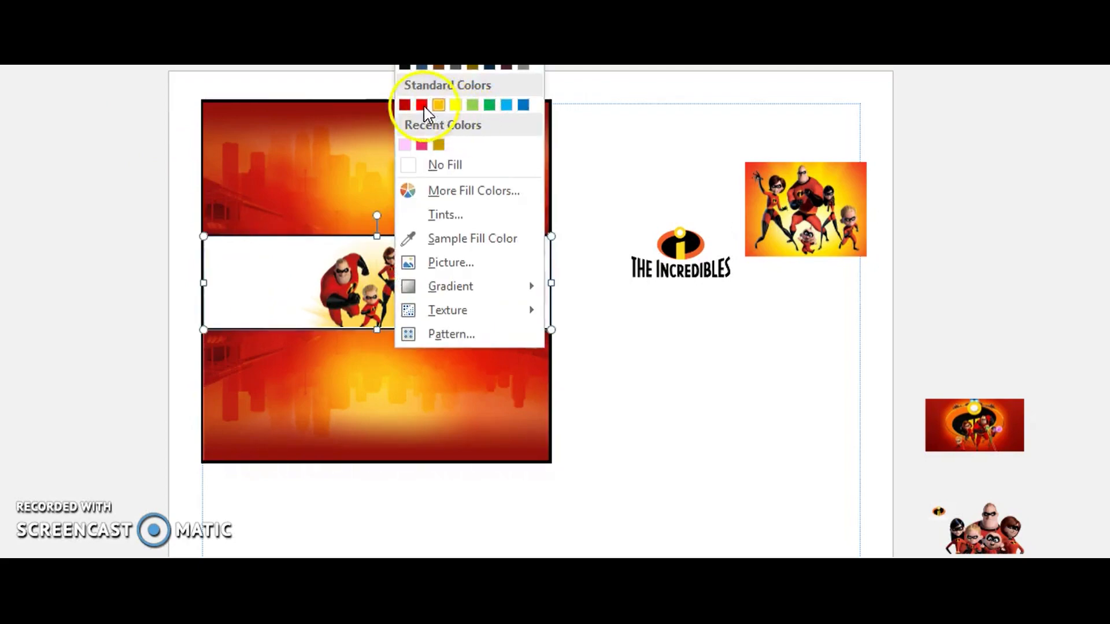
pyautogui.click(405, 105)
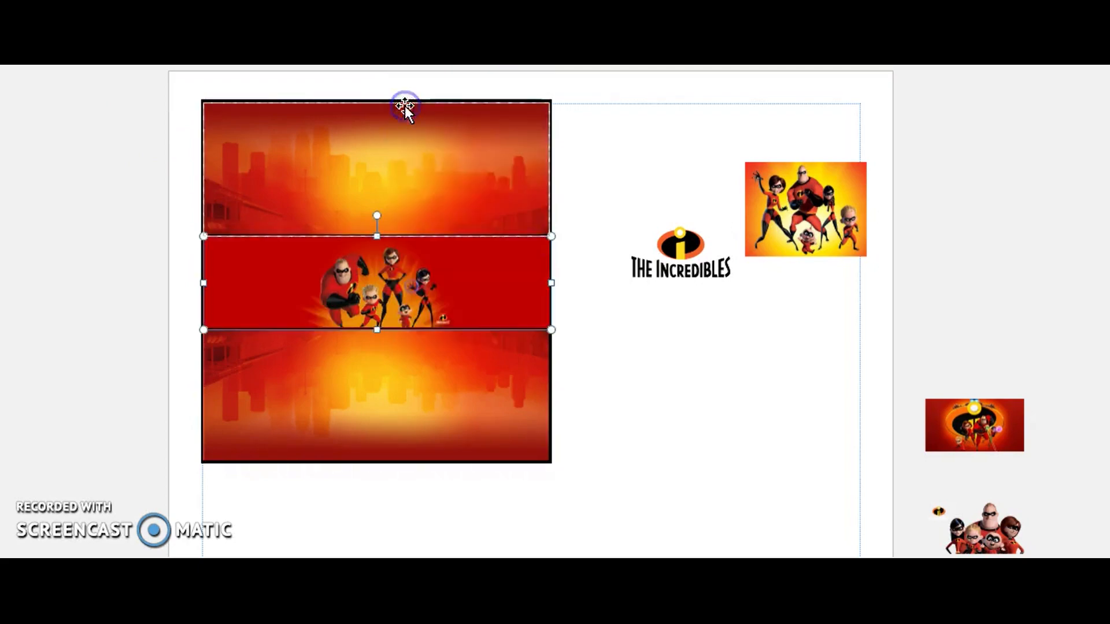
pyautogui.click(652, 341)
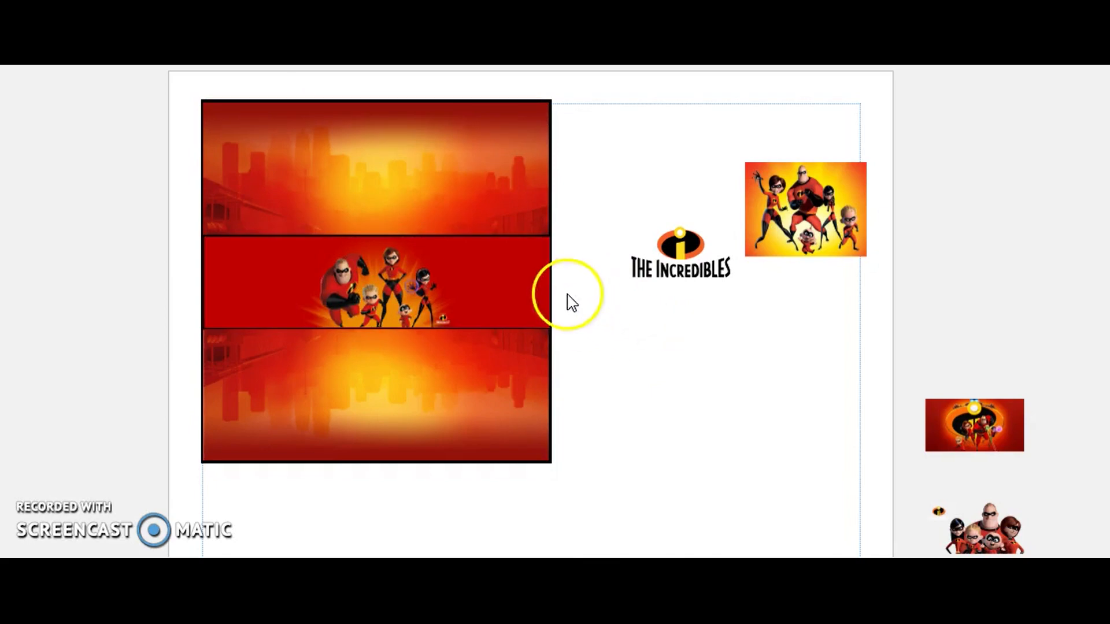
pyautogui.click(524, 280)
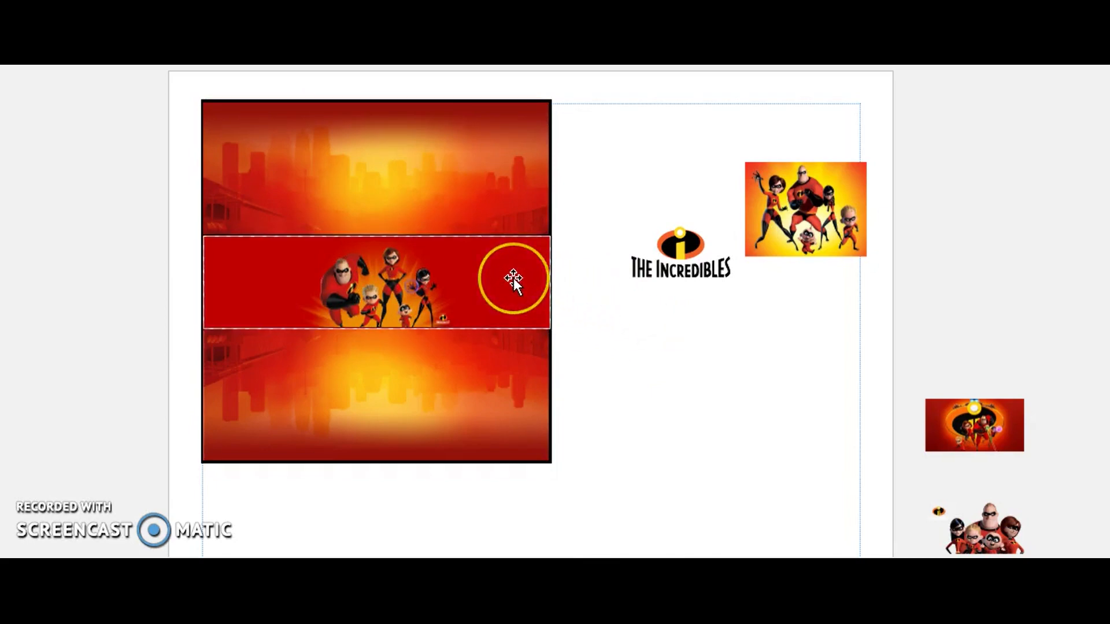
pyautogui.click(513, 280)
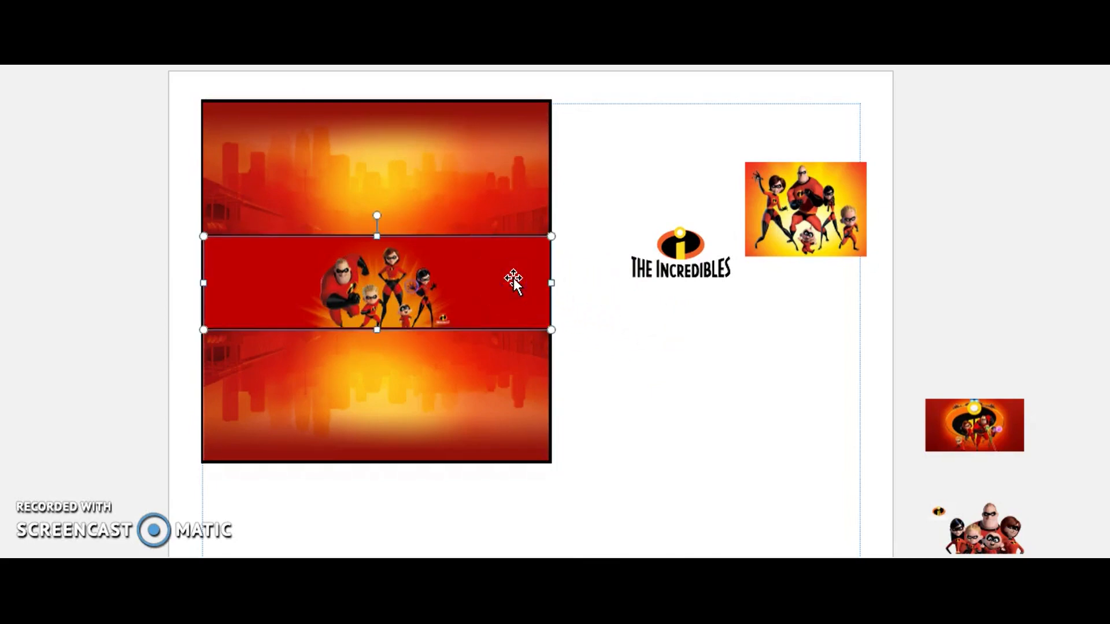
pyautogui.click(659, 371)
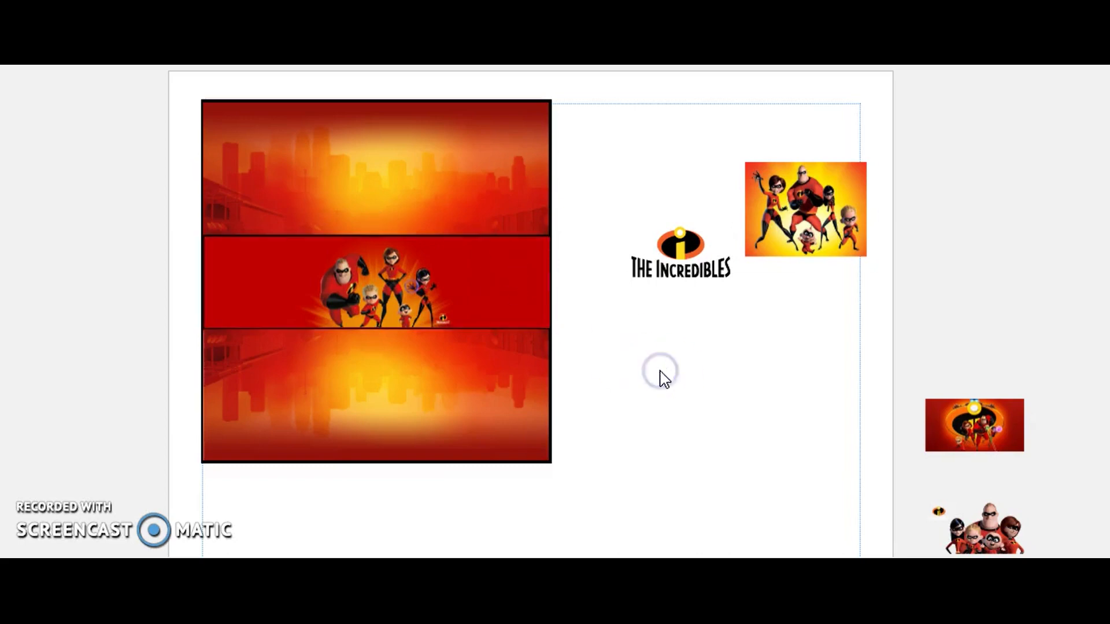
# - Draw a thin rectangular bar matching the panels' width and place it along the middle panel's lower edge
pyautogui.click(507, 325)
pyautogui.click(88, 64)
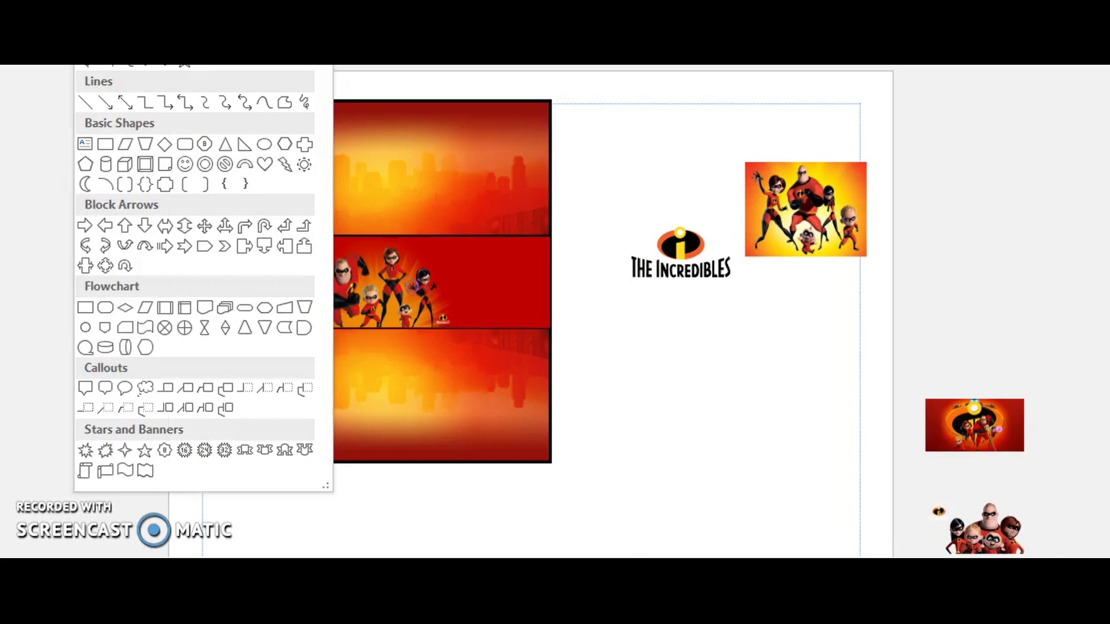
pyautogui.click(125, 65)
pyautogui.moveTo(68, 295)
pyautogui.mouseDown()
pyautogui.moveTo(488, 304)
pyautogui.moveTo(427, 306)
pyautogui.mouseUp()
pyautogui.click(250, 302)
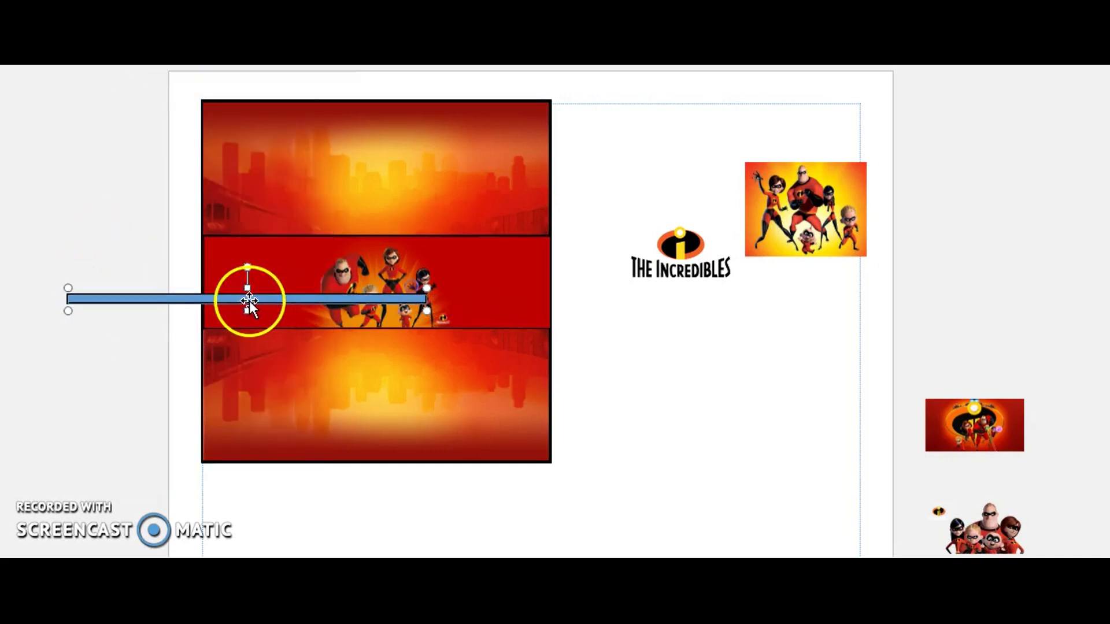
pyautogui.moveTo(249, 302); pyautogui.dragTo(384, 325)
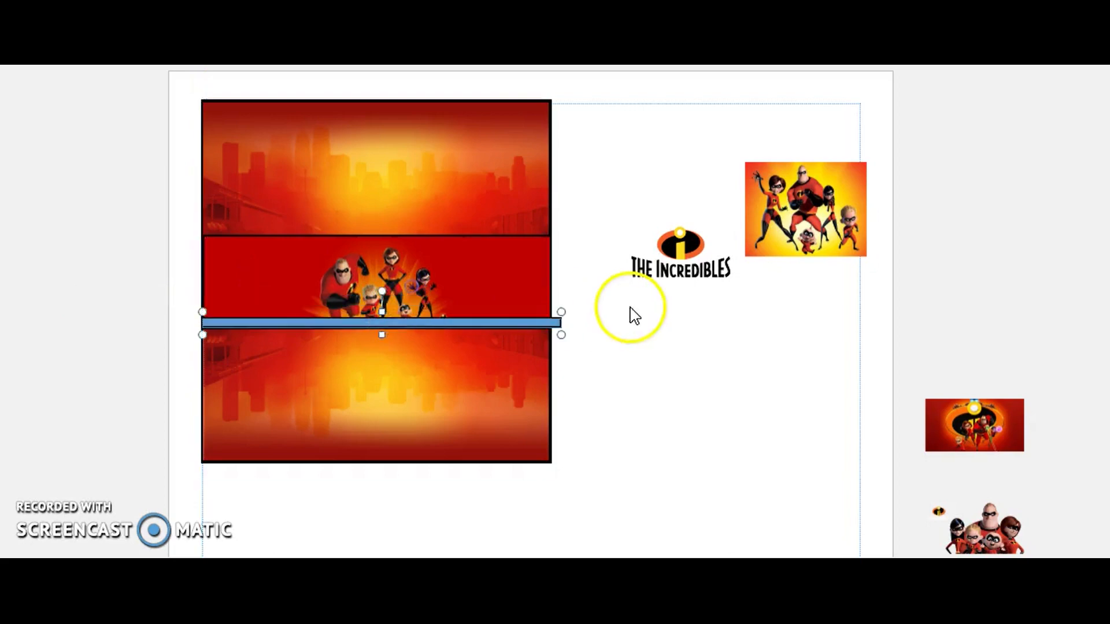
pyautogui.moveTo(561, 334); pyautogui.dragTo(553, 335)
# - Nudge the thin bar down until it sits just below the middle panel's lower border
pyautogui.press('Down')
pyautogui.press('Down')
pyautogui.press('Down')
pyautogui.press('Down')
pyautogui.press('Down')
pyautogui.press('Down')
pyautogui.press('Down')
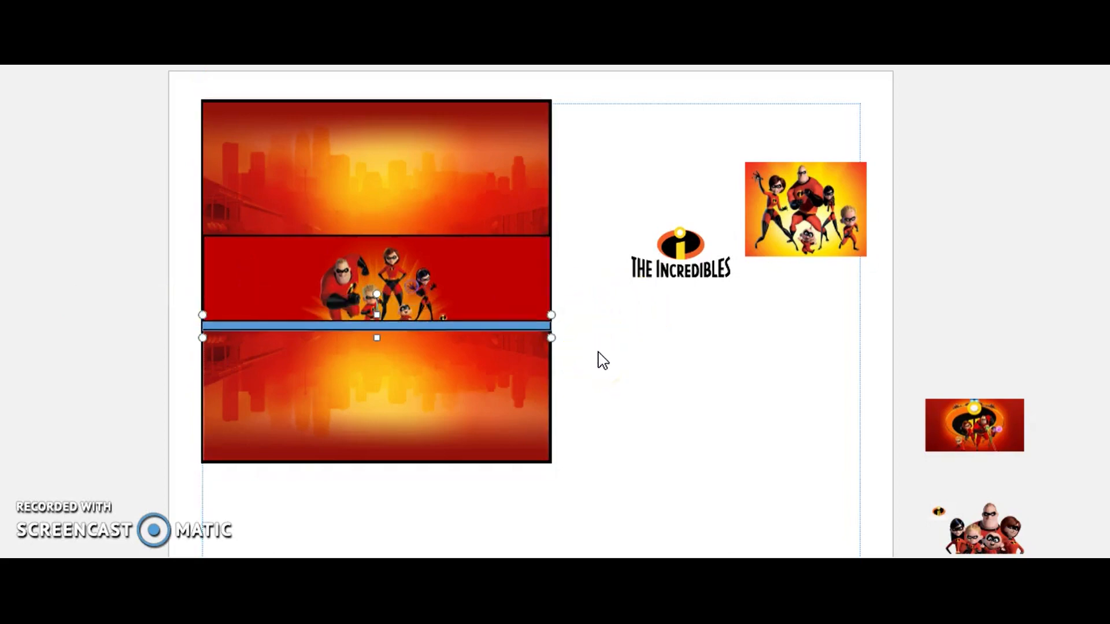
pyautogui.press('Down')
pyautogui.press('Down')
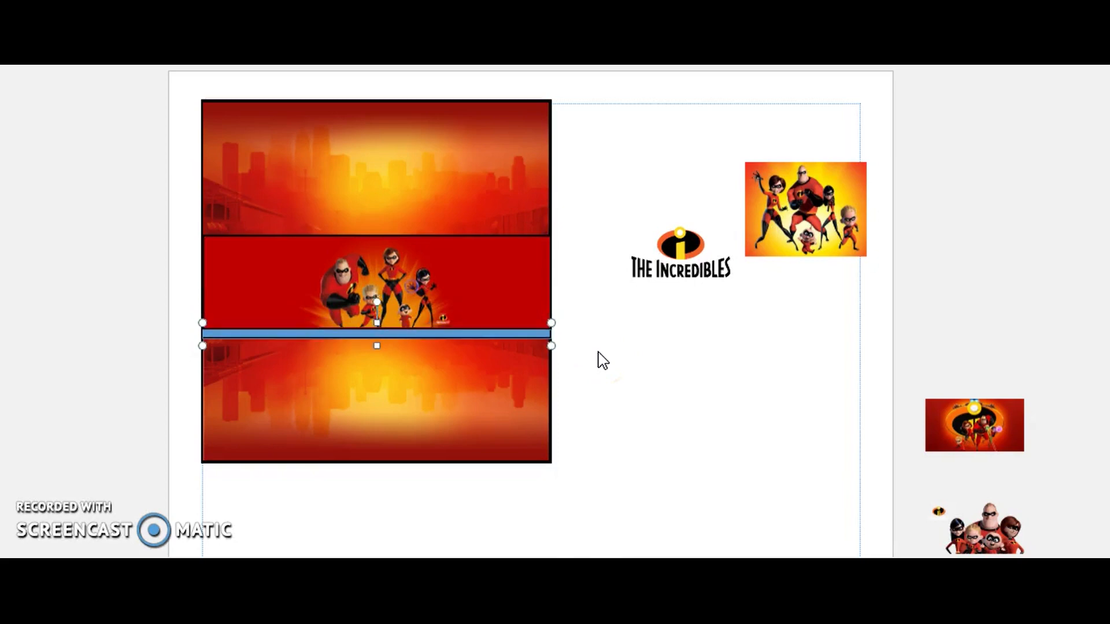
pyautogui.press('Up')
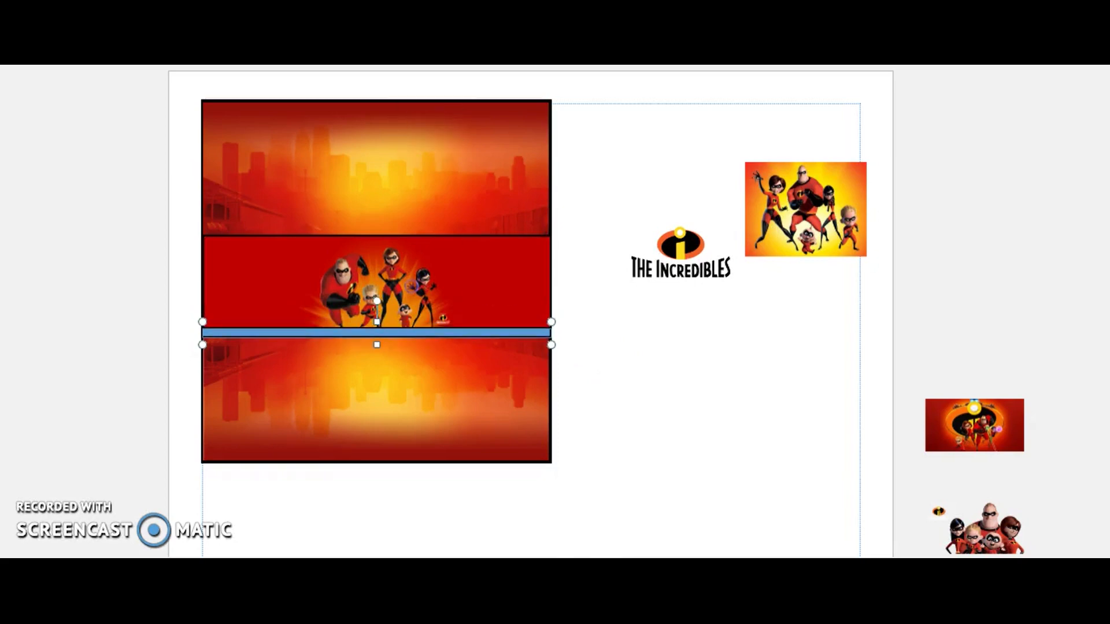
# - Fill the thin bar below the middle panel with black
pyautogui.click(425, 58)
pyautogui.click(404, 67)
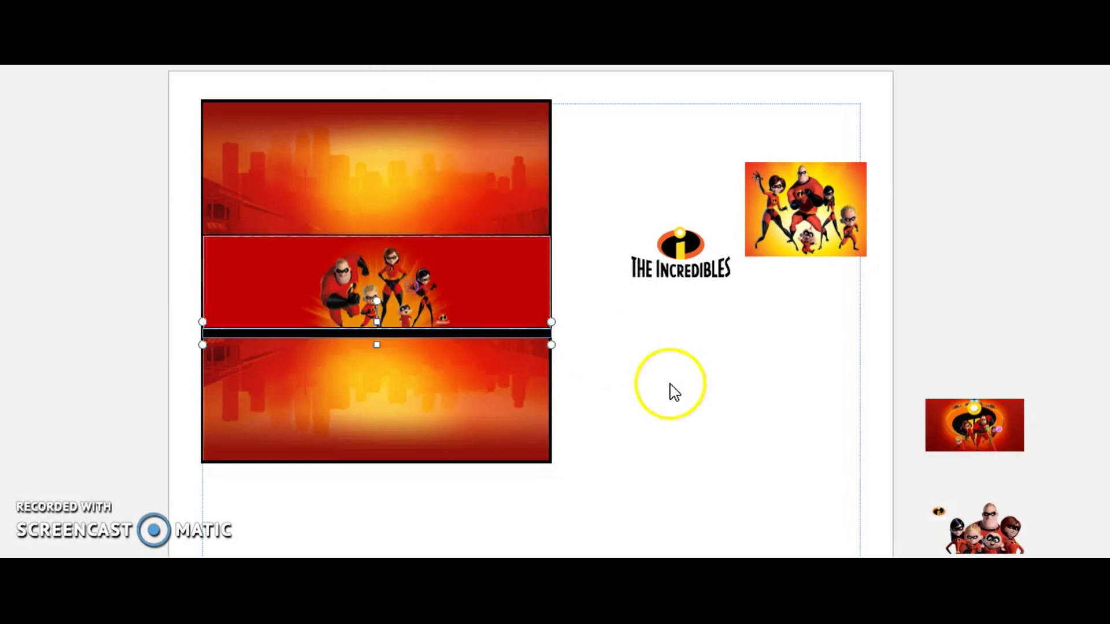
pyautogui.click(714, 463)
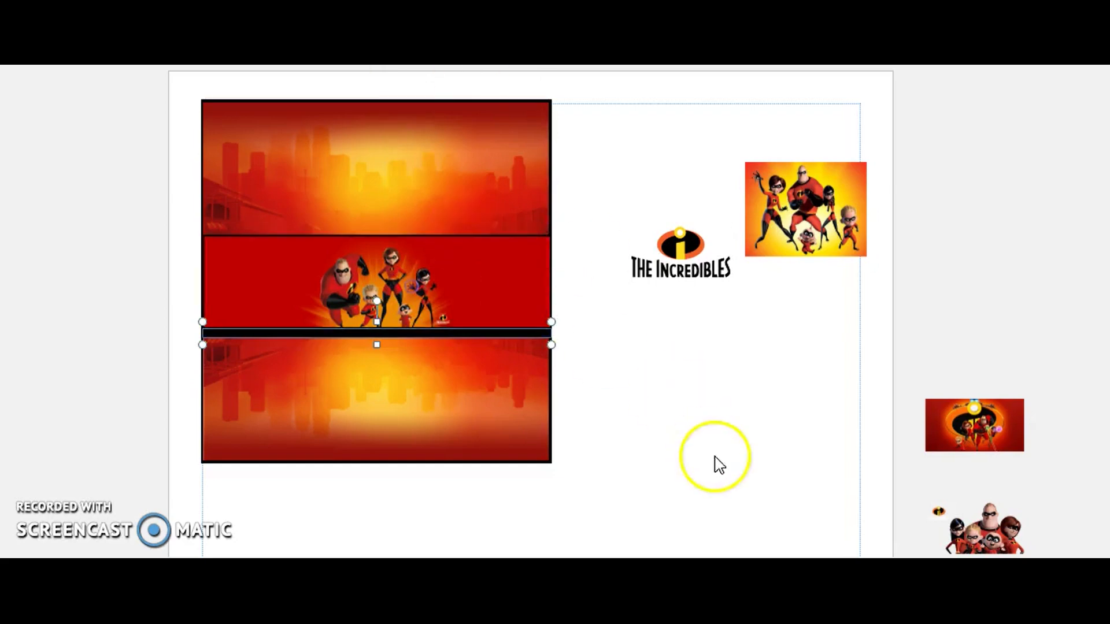
# - Copy the black divider bar below the middle panel and paste a duplicate in the blank area beside the panels
pyautogui.click(528, 332)
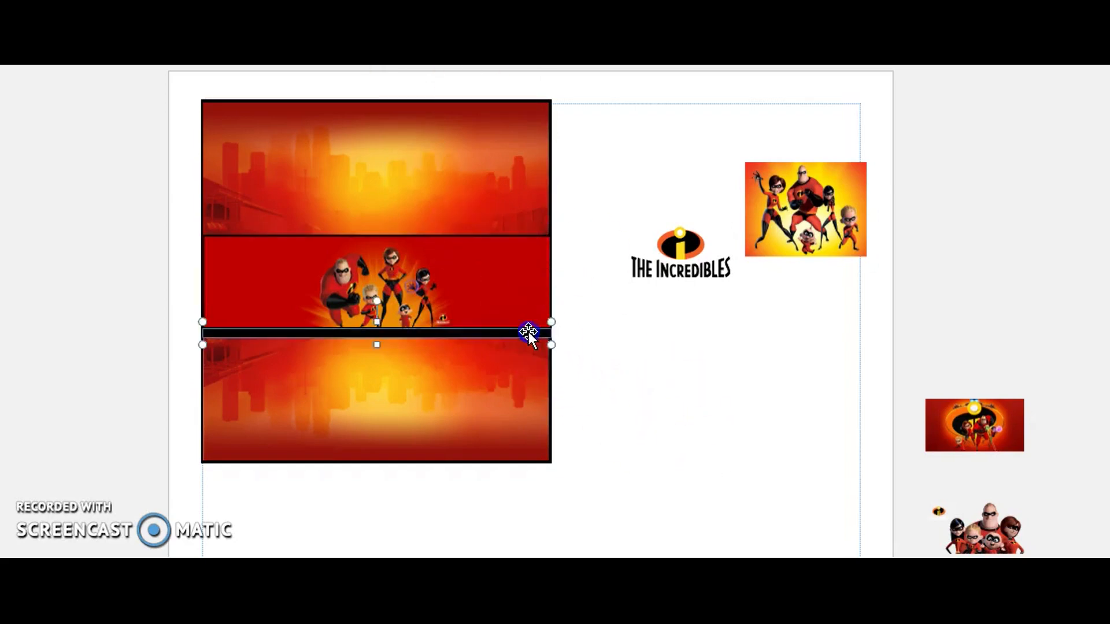
pyautogui.rightClick(529, 332)
pyautogui.click(594, 92)
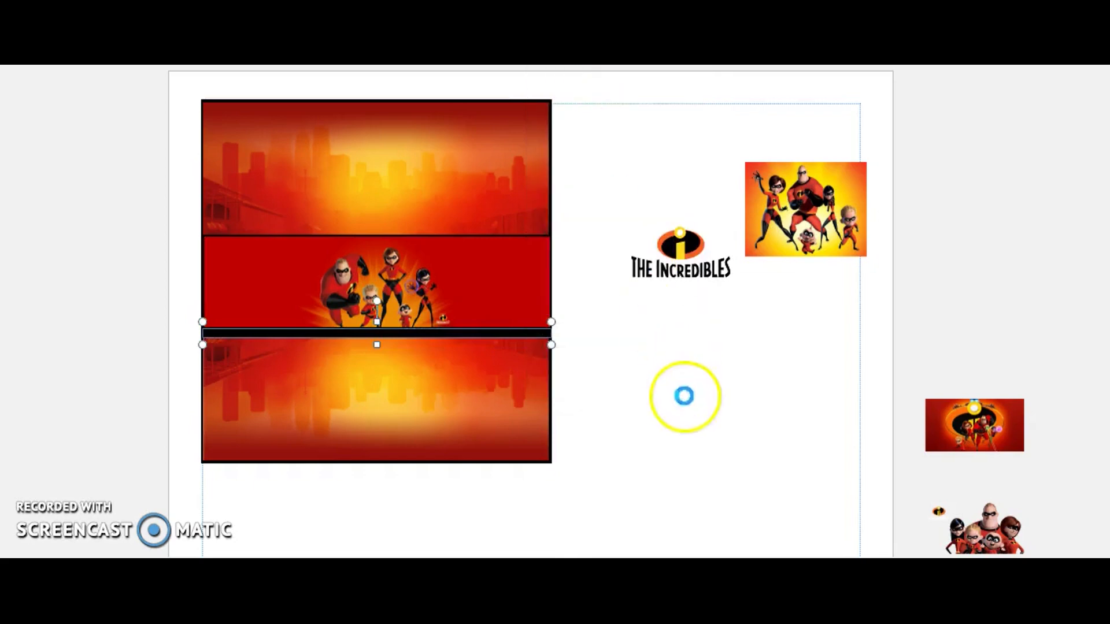
pyautogui.rightClick(685, 399)
pyautogui.click(723, 456)
pyautogui.click(713, 411)
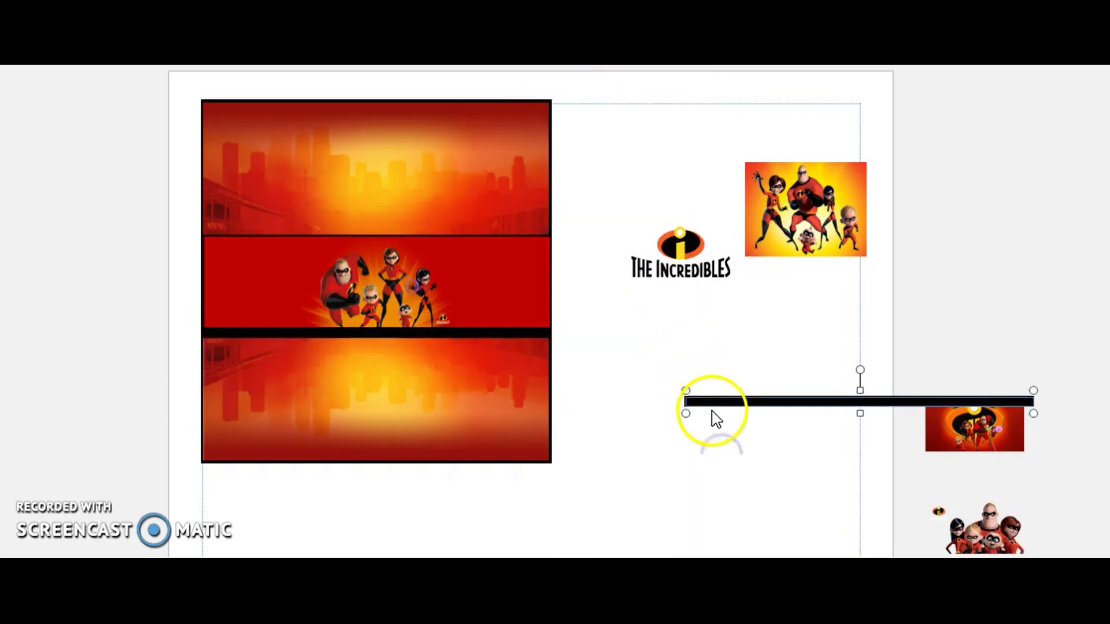
# - Place the duplicate black bar along the middle panel's upper edge, flush with the panel sides and directly below the upper skyline
pyautogui.moveTo(712, 400); pyautogui.dragTo(230, 238)
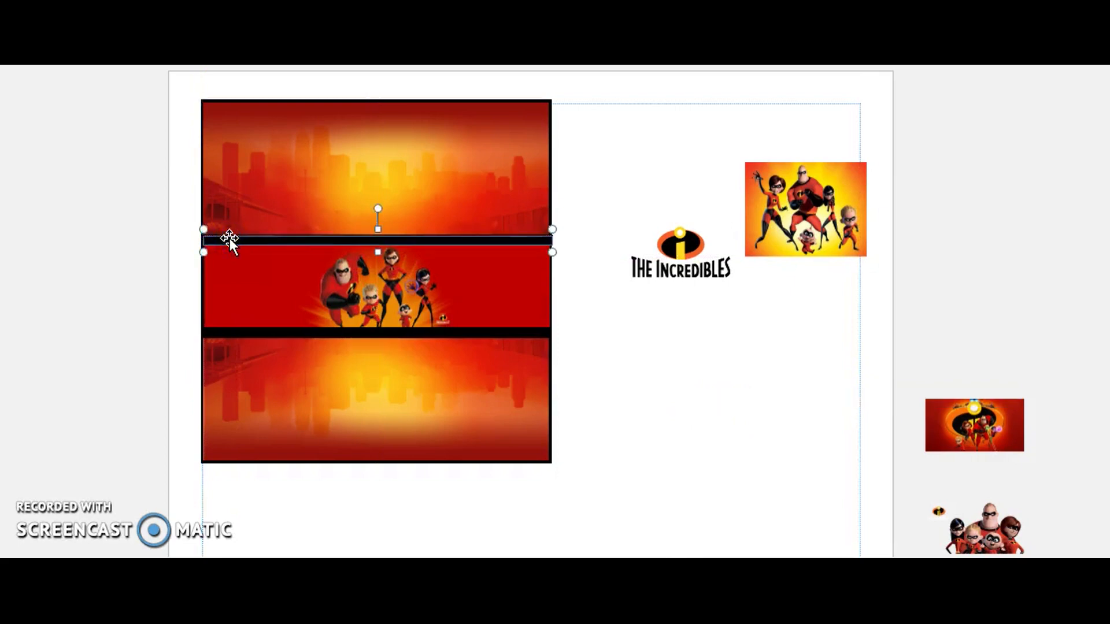
pyautogui.click(453, 306)
pyautogui.click(657, 407)
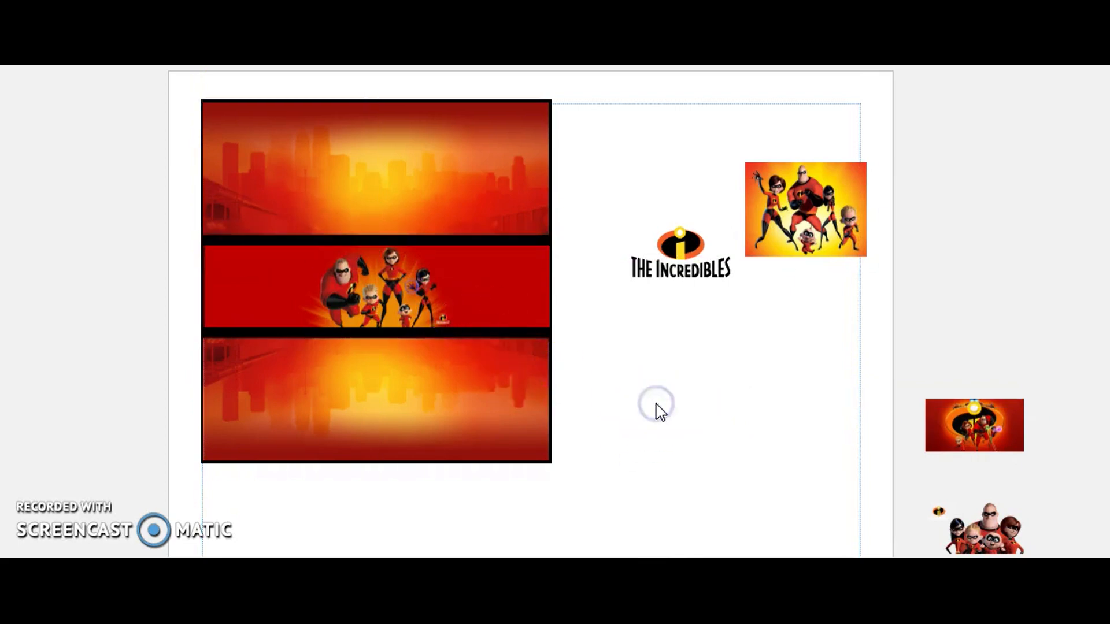
pyautogui.click(218, 111)
pyautogui.click(30, 190)
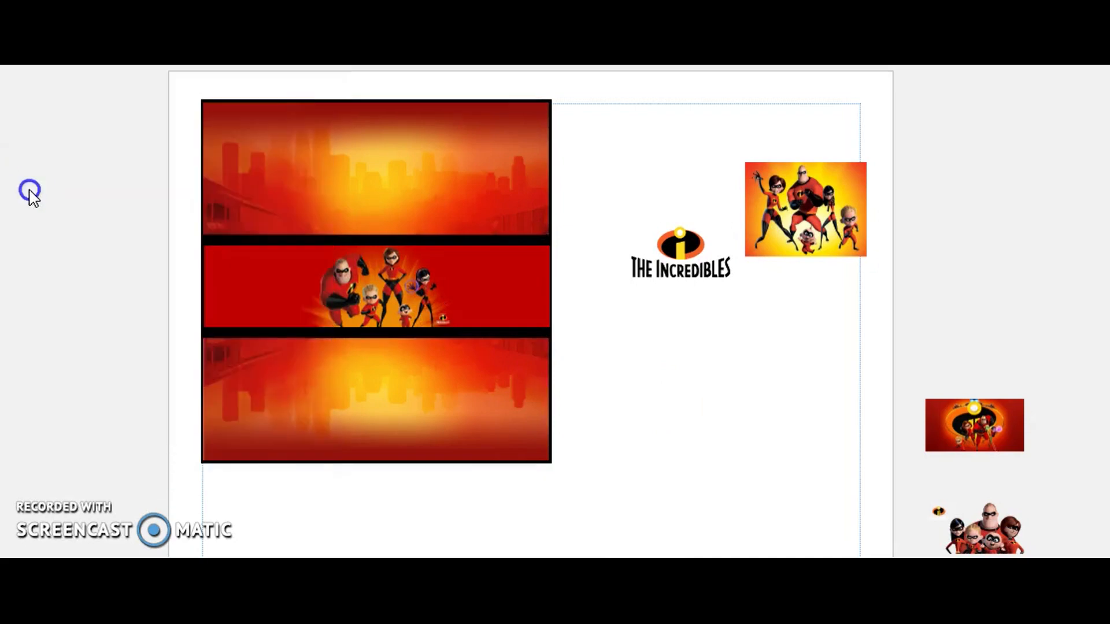
# - Paste another copy of the divider bar, fill it with standard yellow and remove its outline
pyautogui.click(736, 426)
pyautogui.rightClick(652, 377)
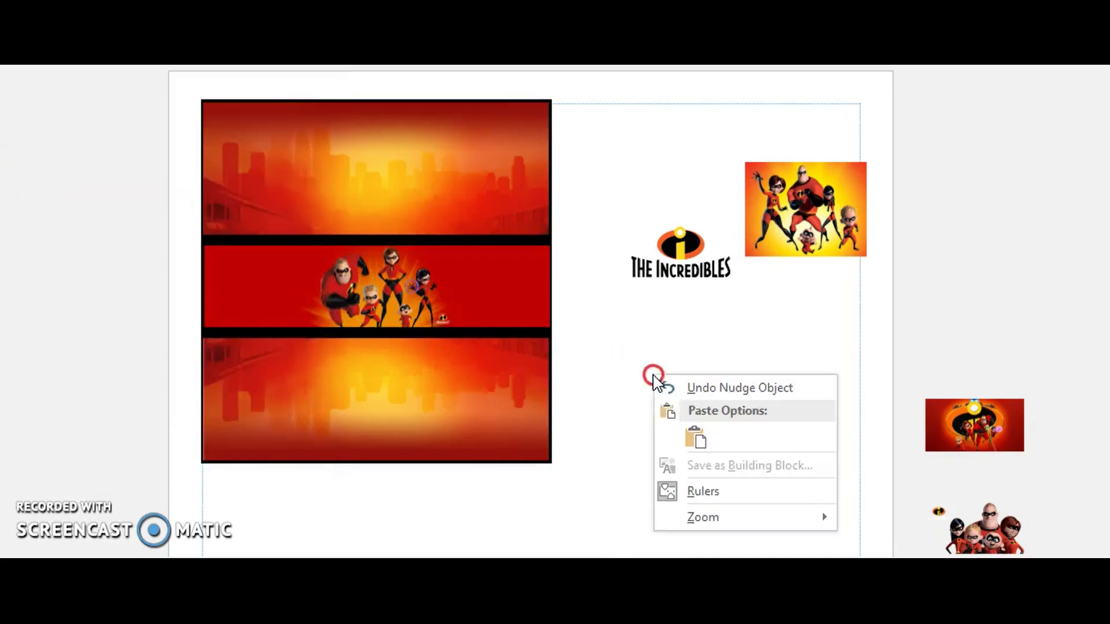
pyautogui.click(694, 435)
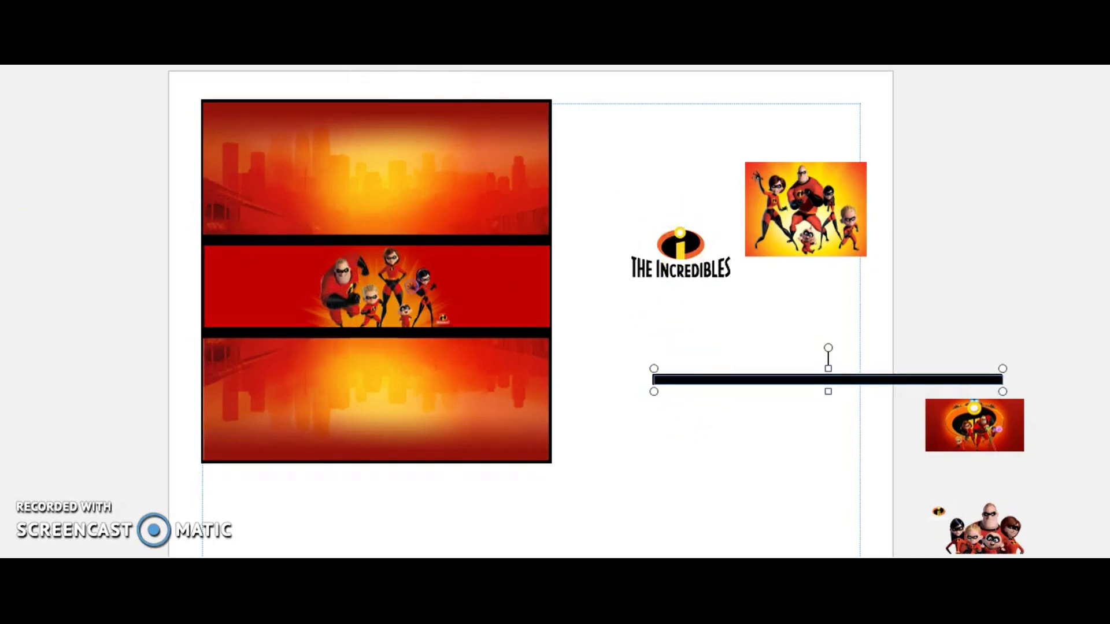
pyautogui.click(425, 3)
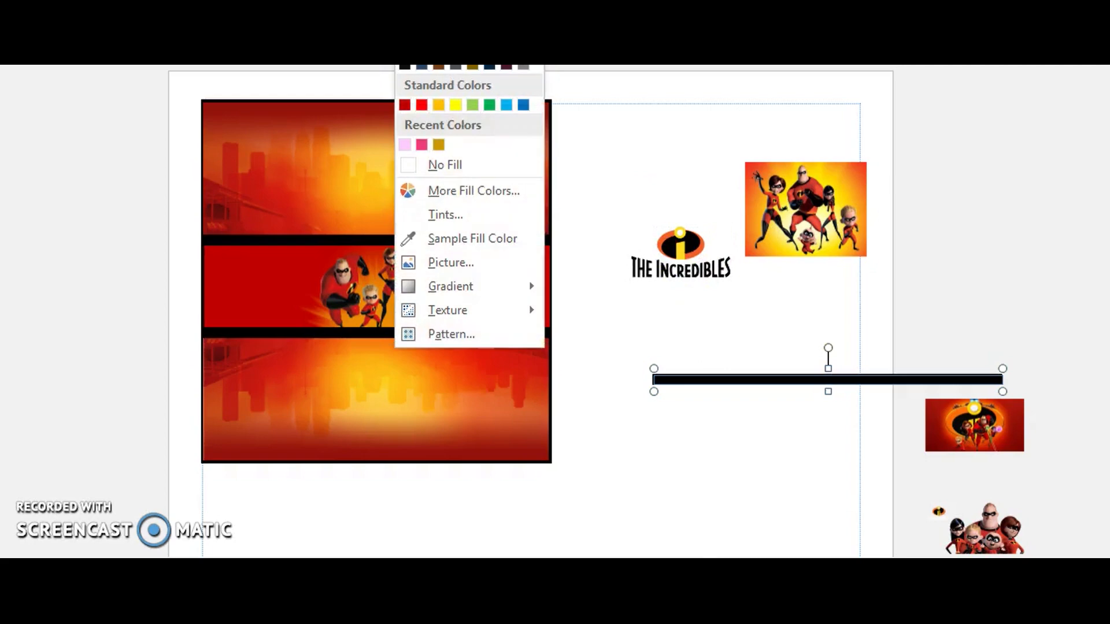
pyautogui.click(458, 104)
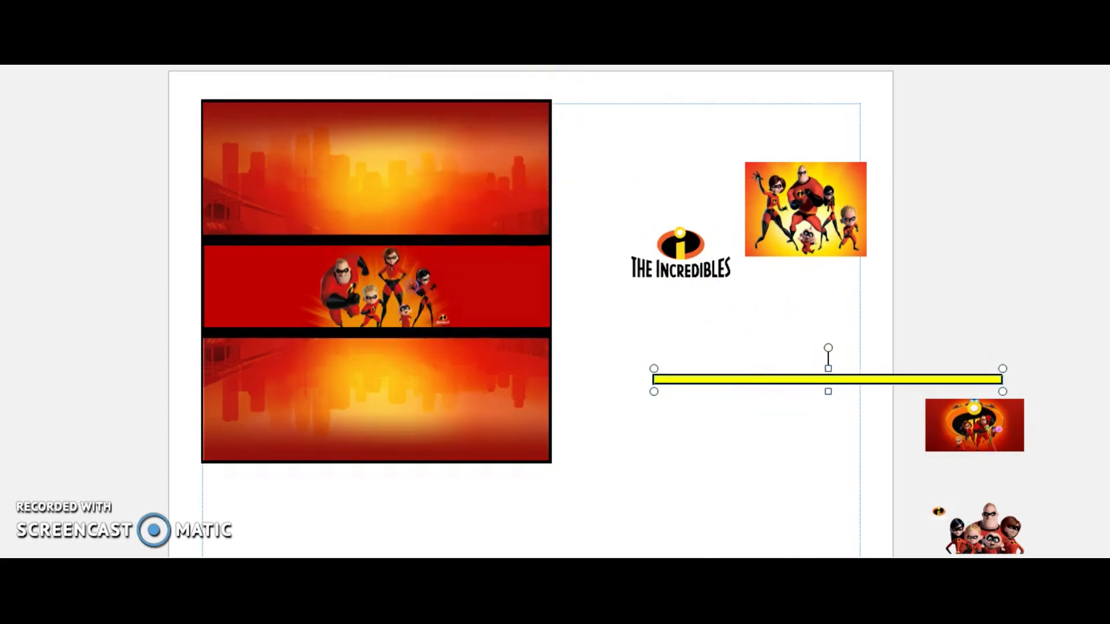
pyautogui.click(427, 23)
pyautogui.click(458, 185)
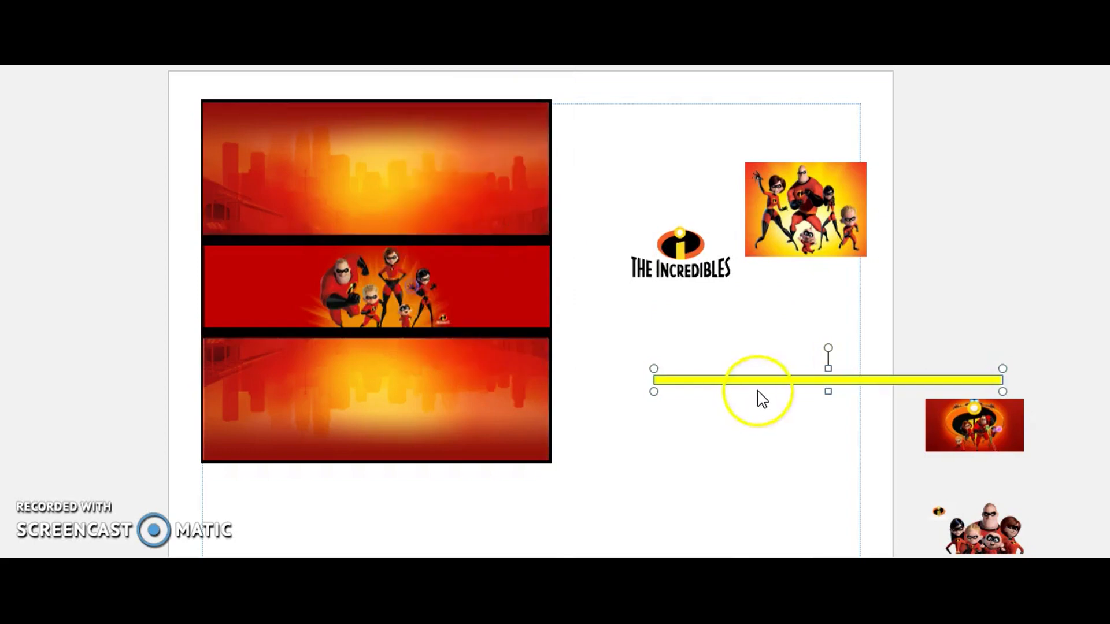
# - Place the yellow bar across the center of the red panel behind the family picture and trim its length to the panel width
pyautogui.moveTo(755, 383); pyautogui.dragTo(309, 290)
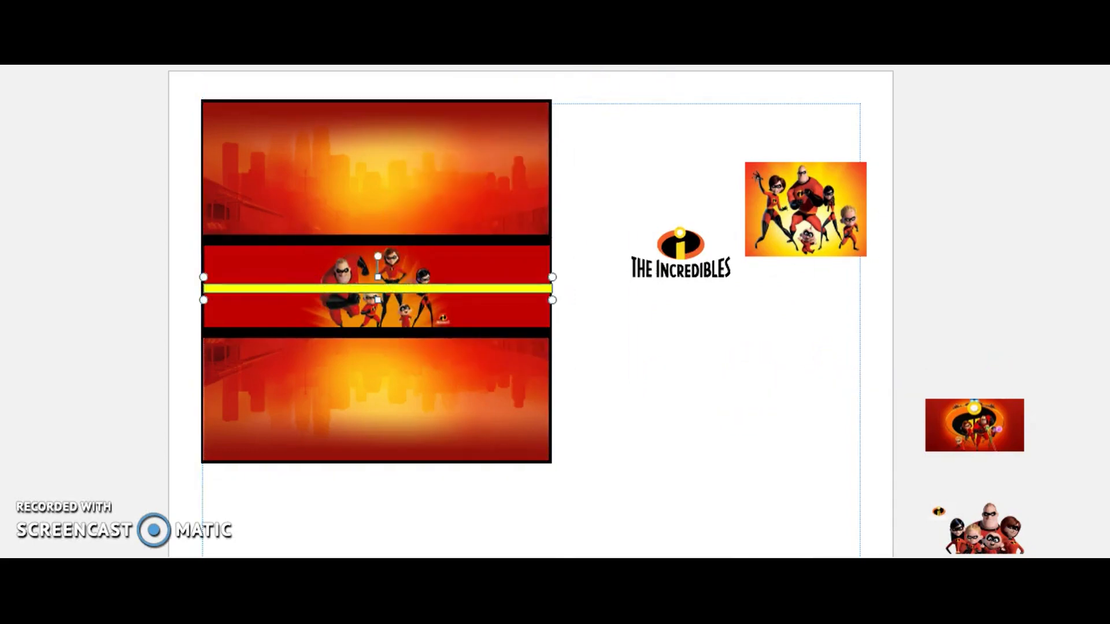
pyautogui.click(634, 345)
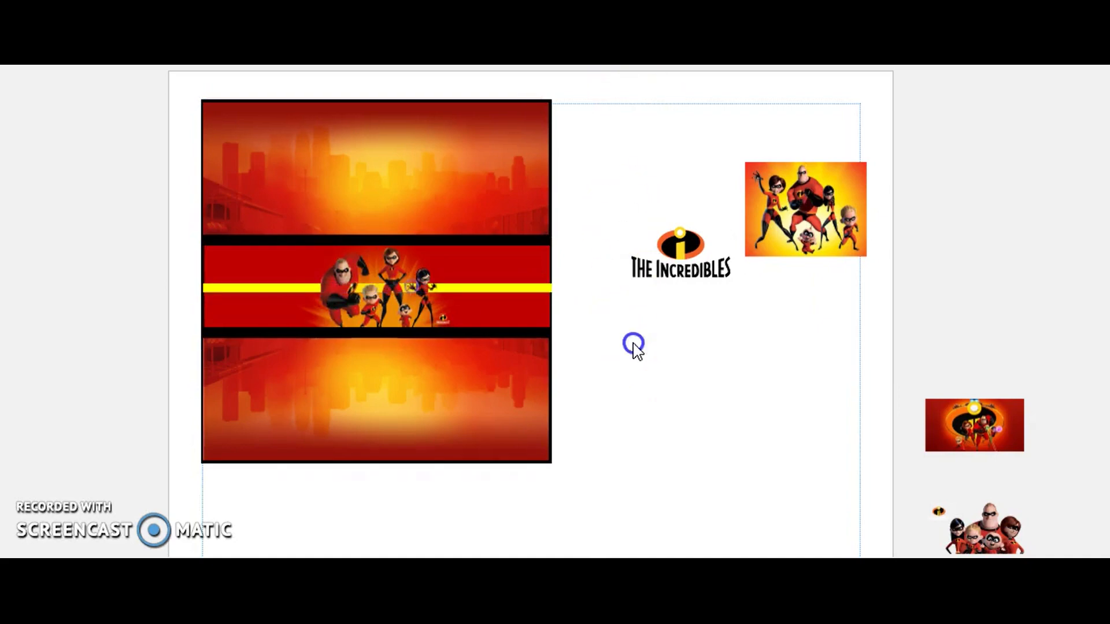
pyautogui.click(528, 287)
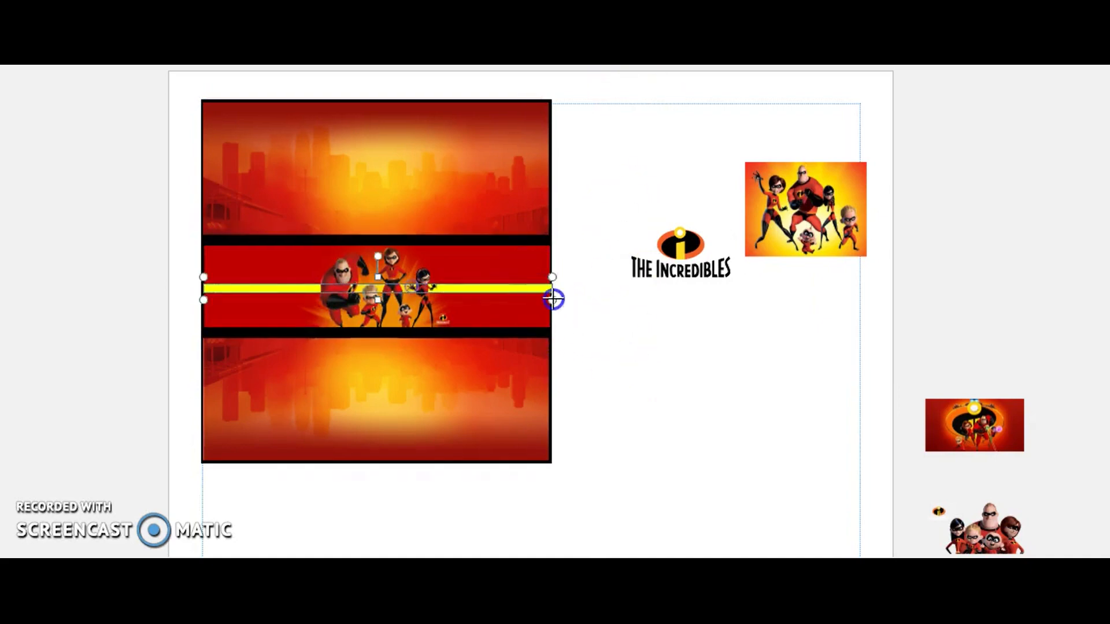
pyautogui.moveTo(553, 299); pyautogui.dragTo(552, 297)
pyautogui.click(578, 304)
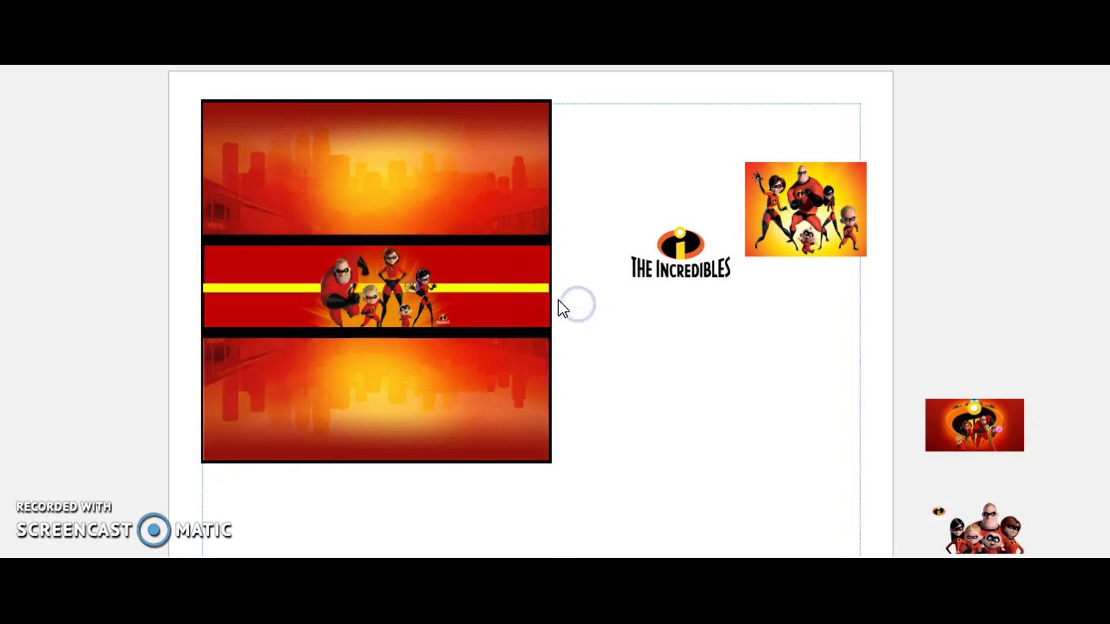
pyautogui.click(540, 290)
pyautogui.click(611, 317)
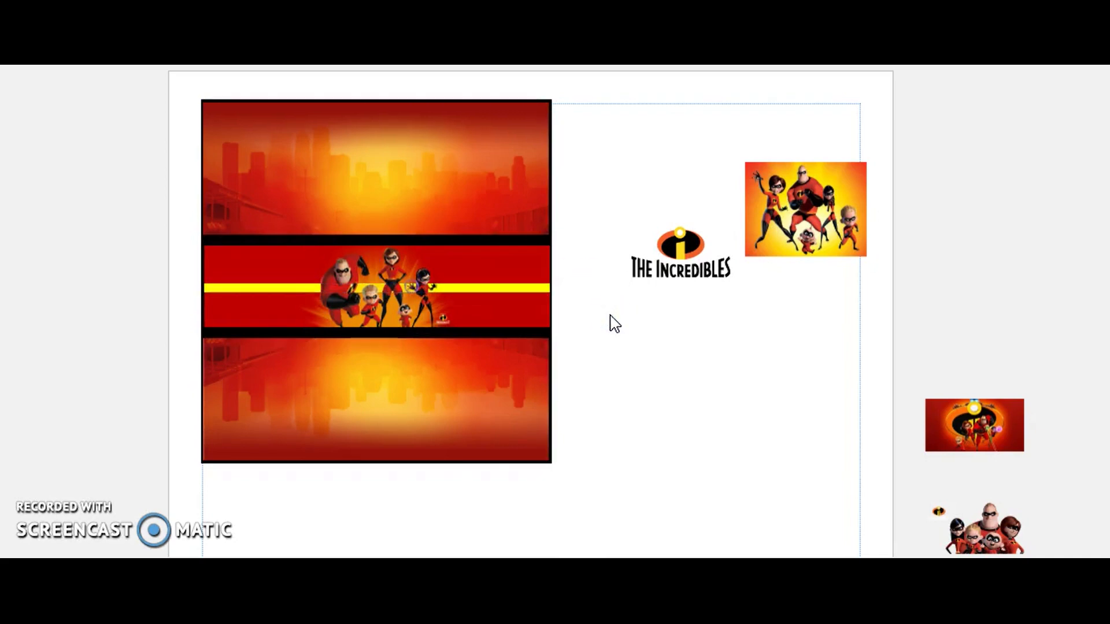
# - Insert a plain-style WordArt reading "Happy Birthday" in Arial Black, size 36, bold
pyautogui.click(373, 240)
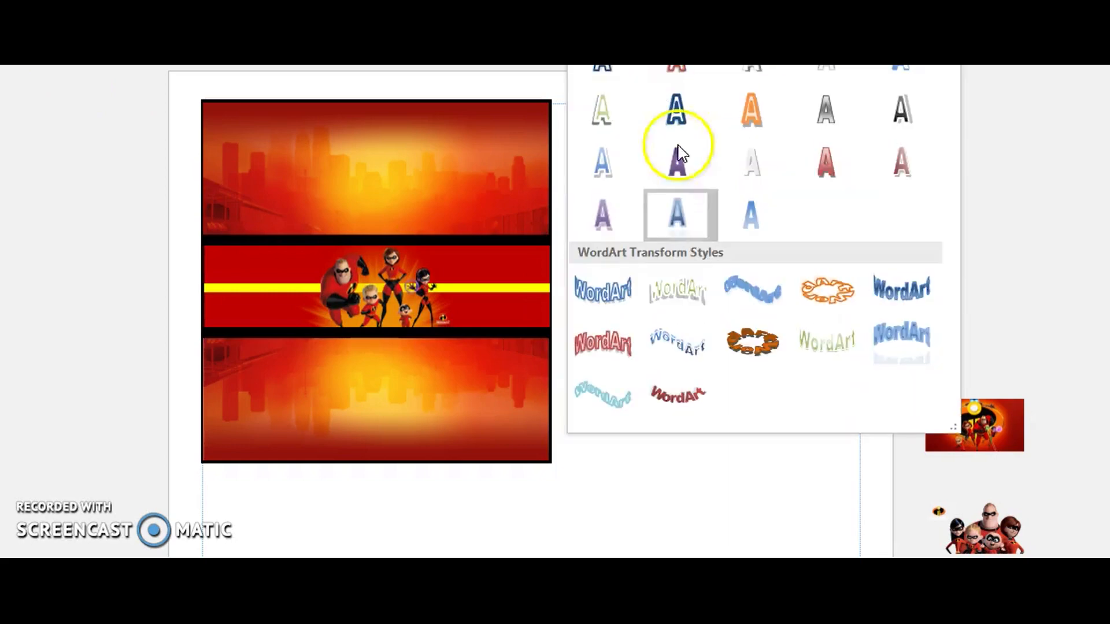
pyautogui.click(733, 218)
pyautogui.write('HAppy')
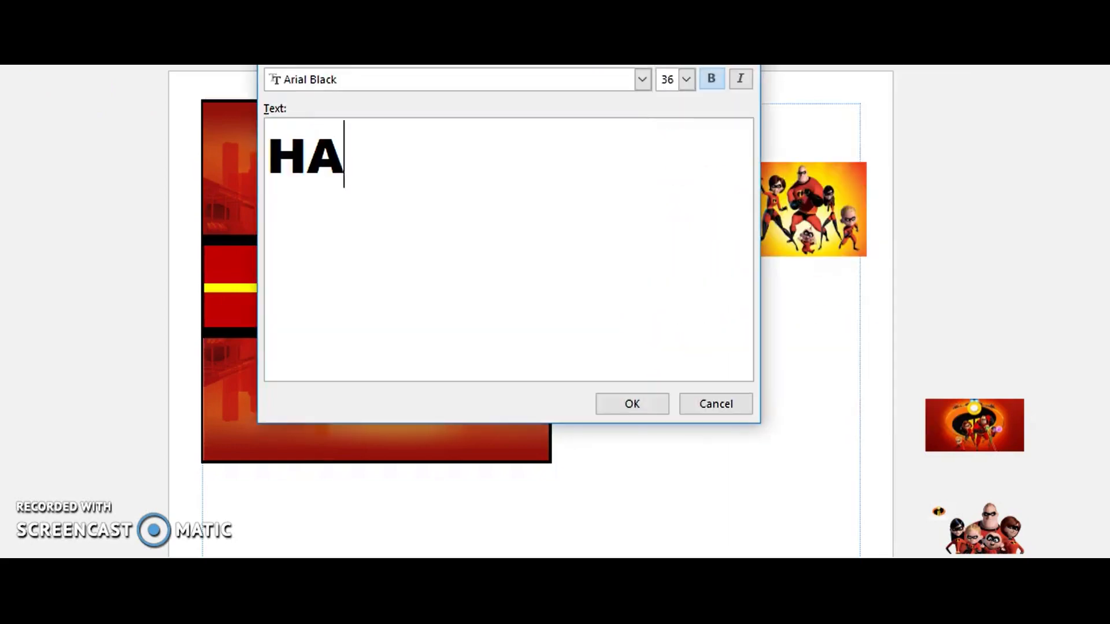
pyautogui.press('BackSpace')
pyautogui.press('BackSpace')
pyautogui.press('BackSpace')
pyautogui.press('BackSpace')
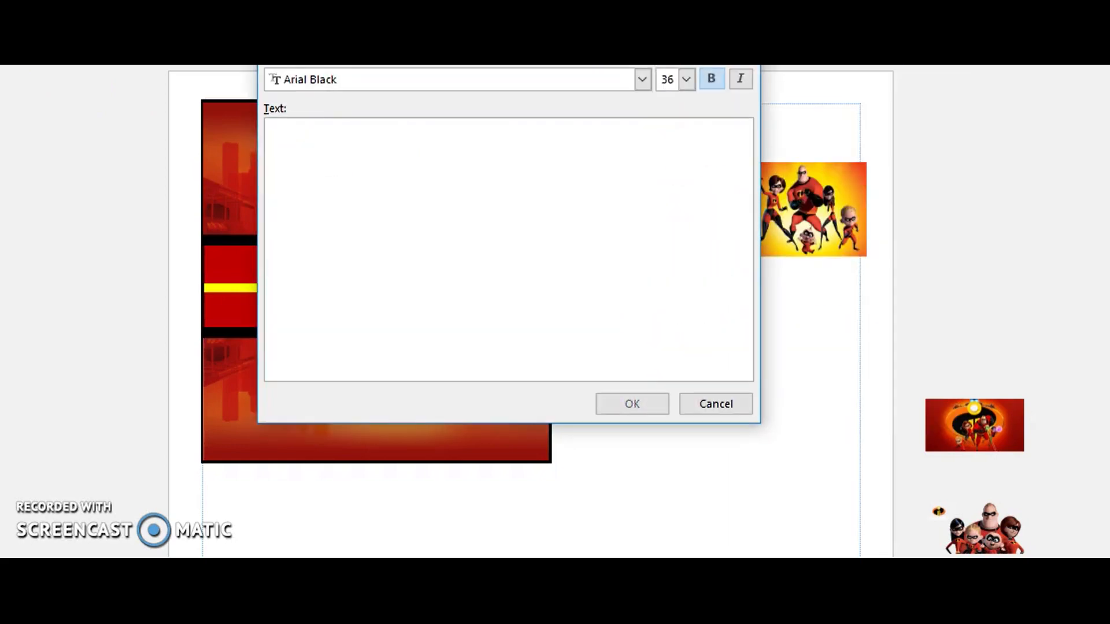
pyautogui.write('Happy Birthday')
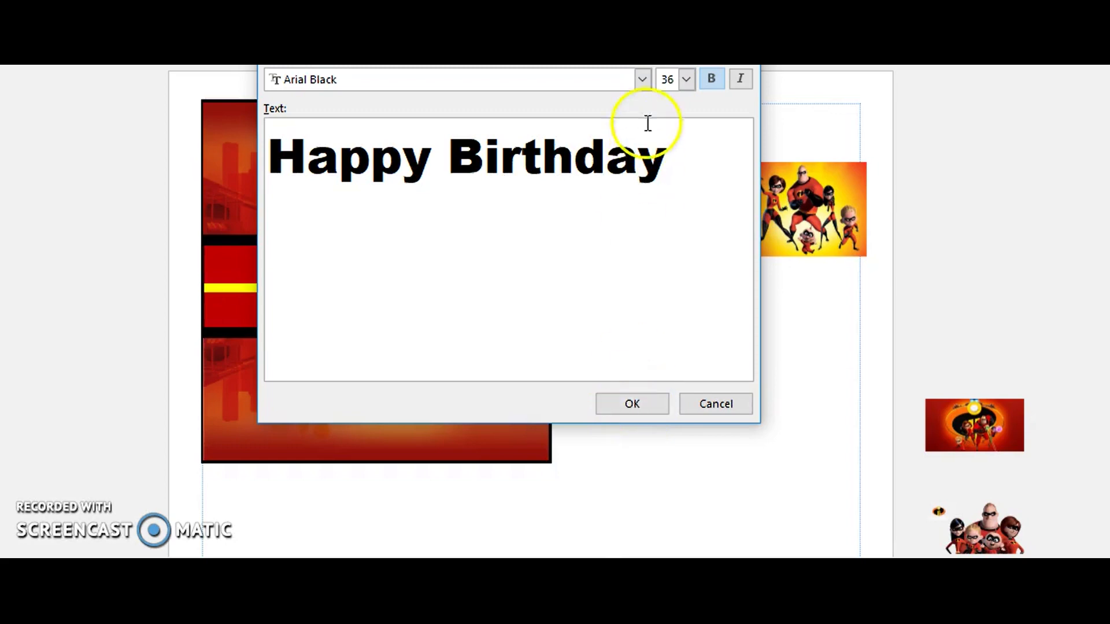
pyautogui.click(630, 403)
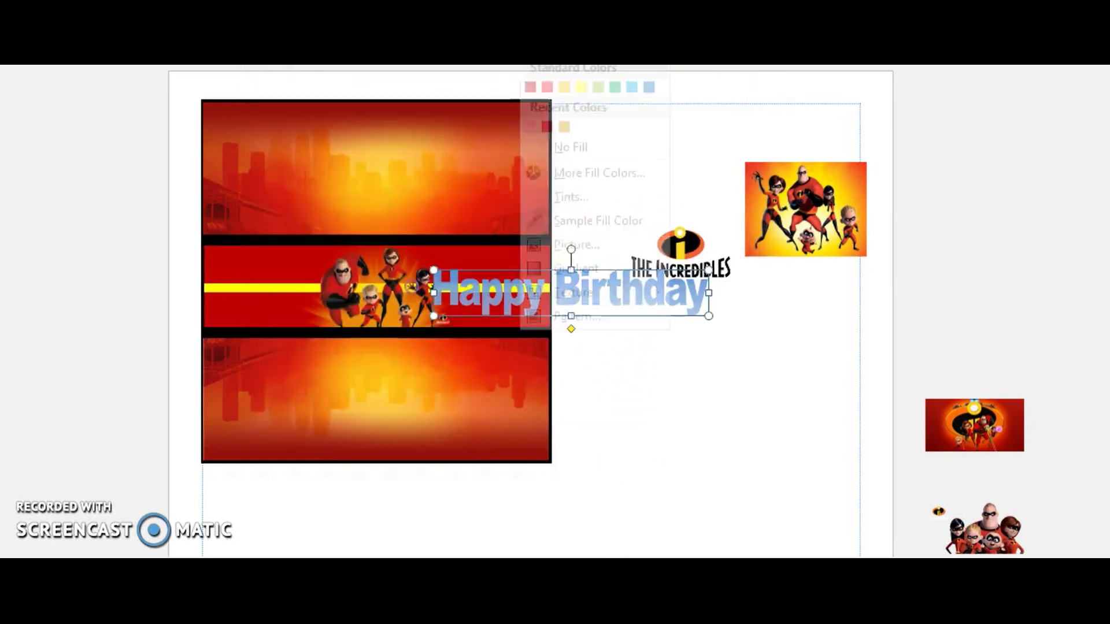
# - Fill the Happy Birthday WordArt with white and fit it across the full width of the red panel's upper half
pyautogui.click(649, 2)
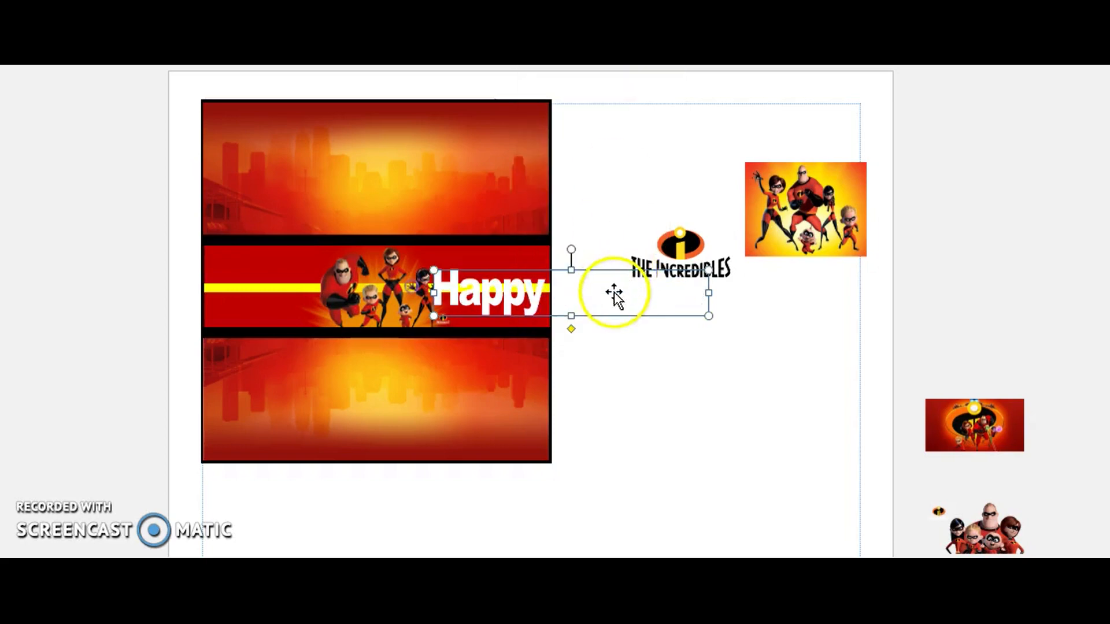
pyautogui.moveTo(590, 293); pyautogui.dragTo(376, 252)
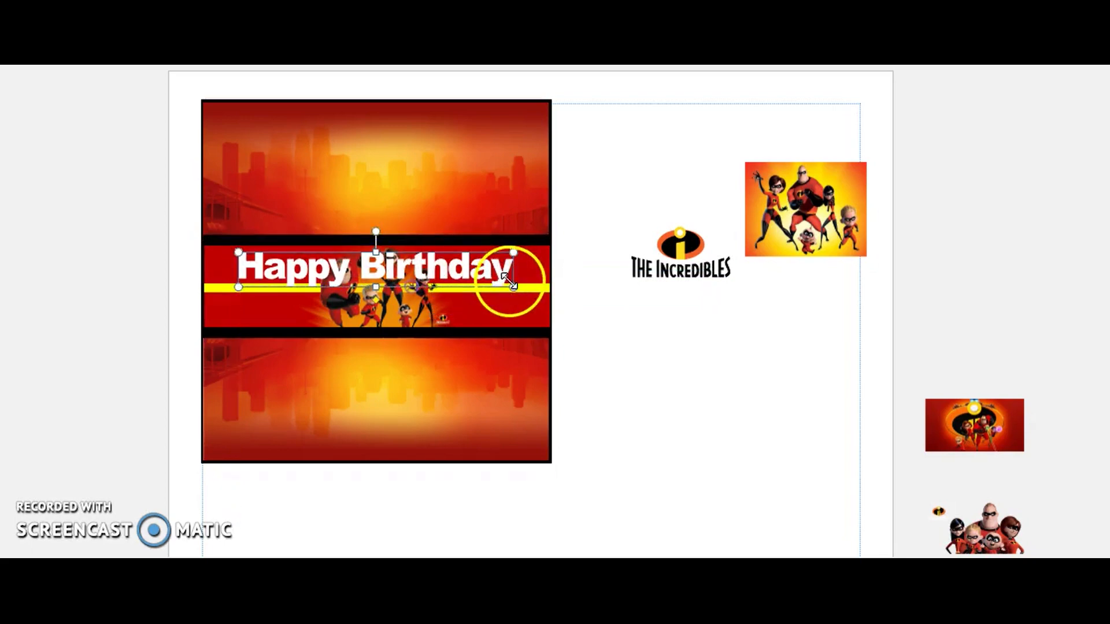
pyautogui.moveTo(548, 284); pyautogui.dragTo(551, 284)
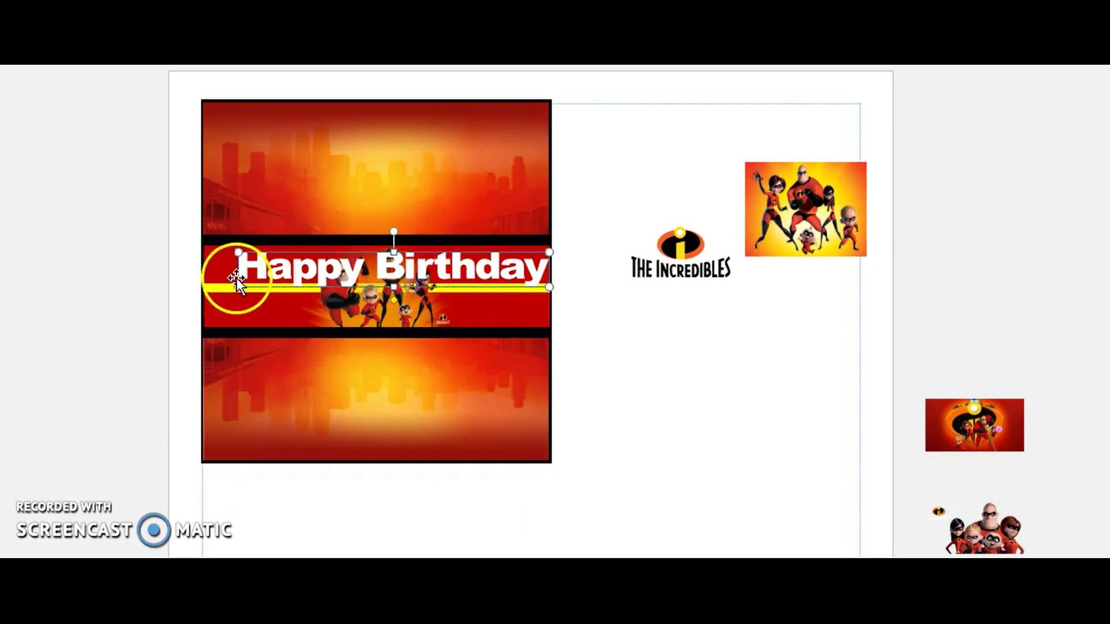
pyautogui.moveTo(239, 283); pyautogui.dragTo(204, 283)
# - Add extra spaces between "Happy" and "Birthday" in the WordArt to place the words on either side of the family picture
pyautogui.rightClick(248, 276)
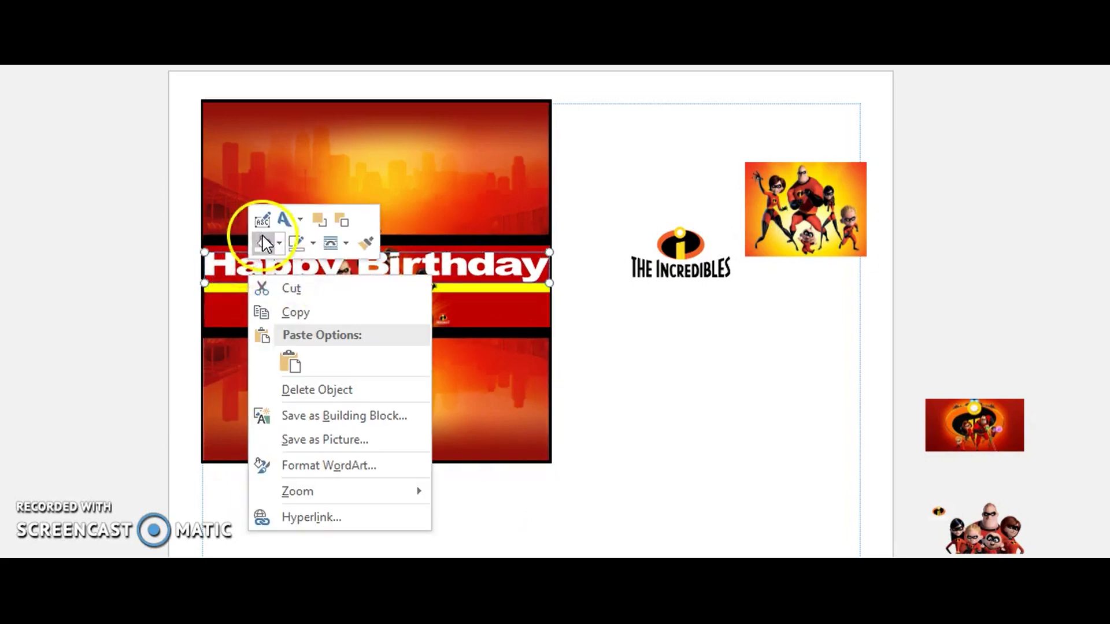
pyautogui.click(262, 221)
pyautogui.click(431, 154)
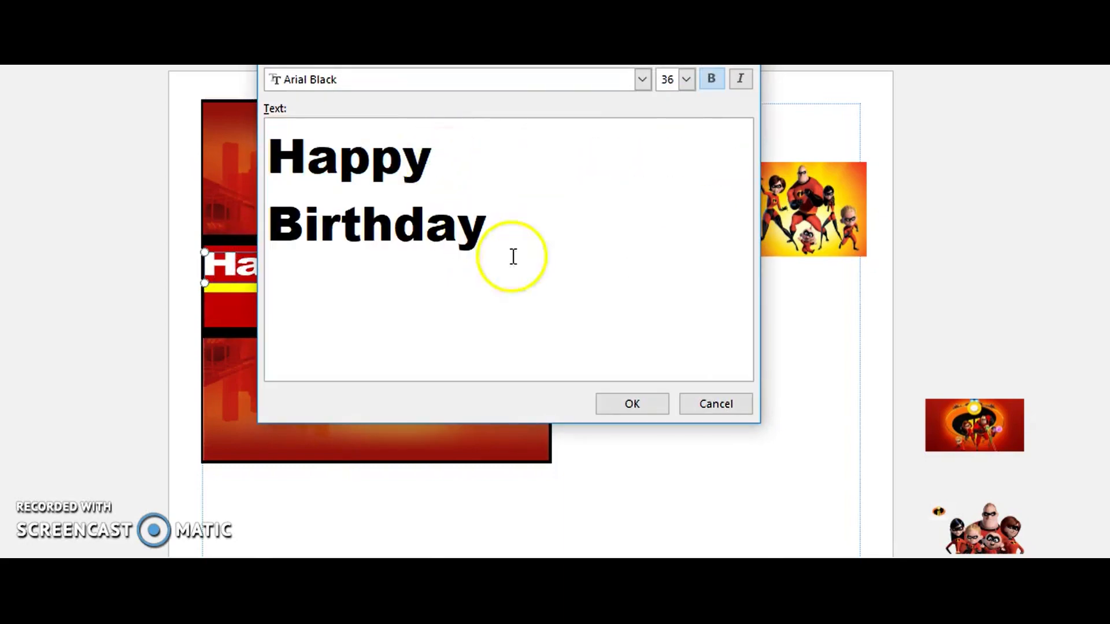
pyautogui.click(600, 401)
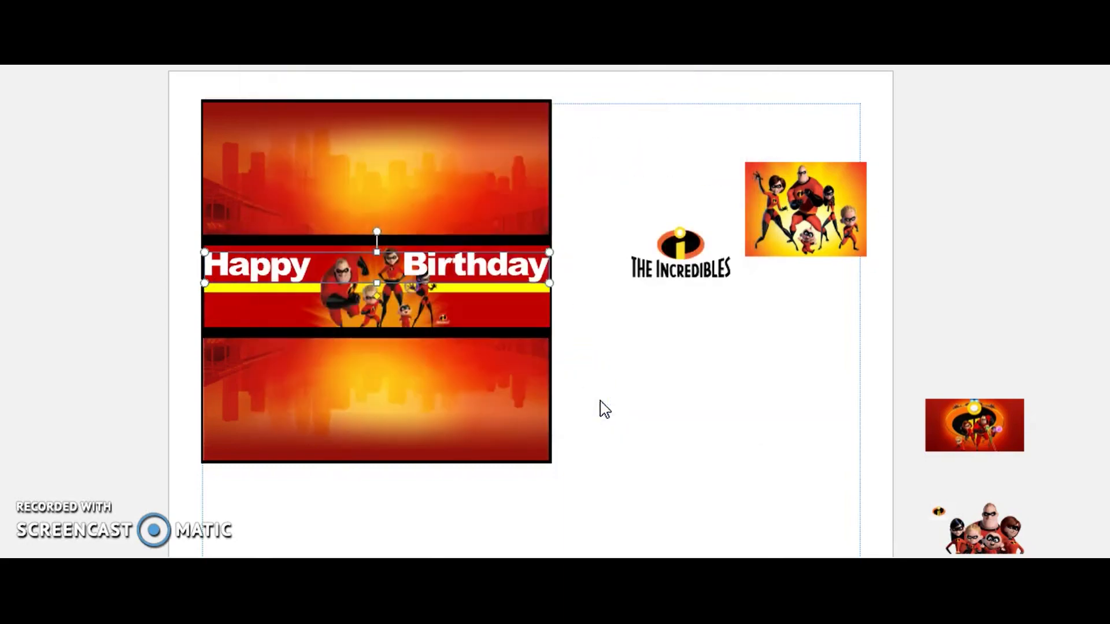
pyautogui.rightClick(517, 261)
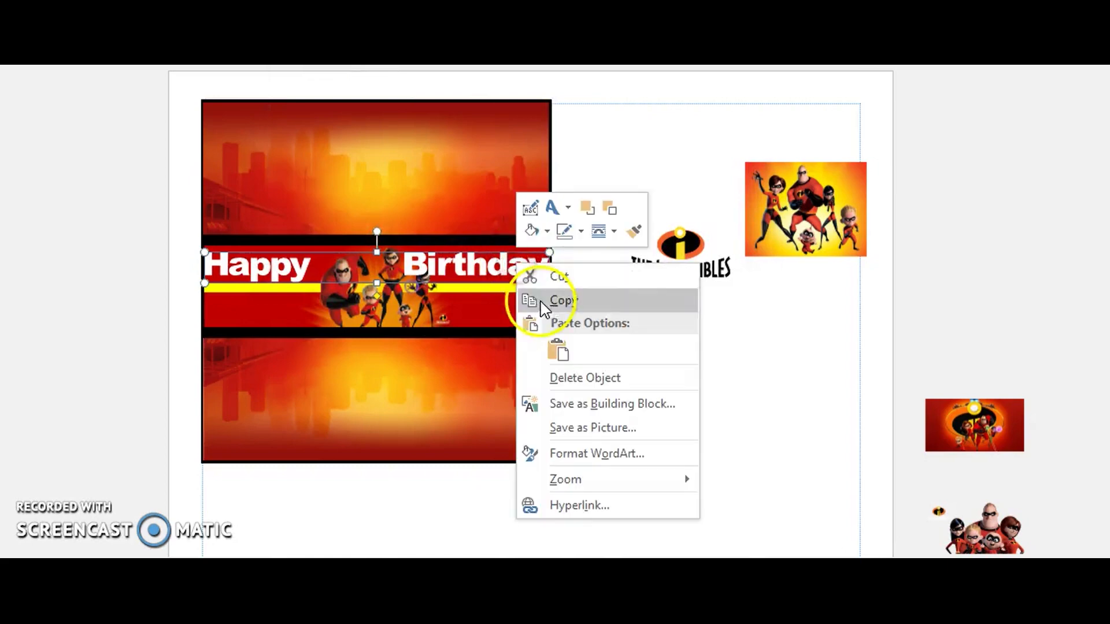
pyautogui.click(529, 210)
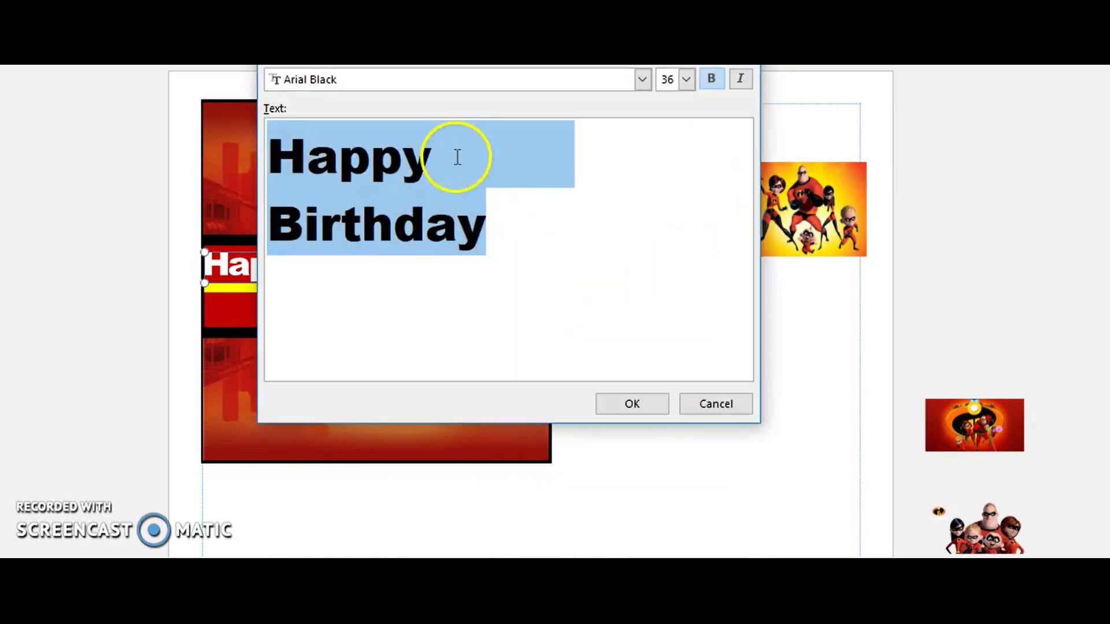
pyautogui.click(438, 164)
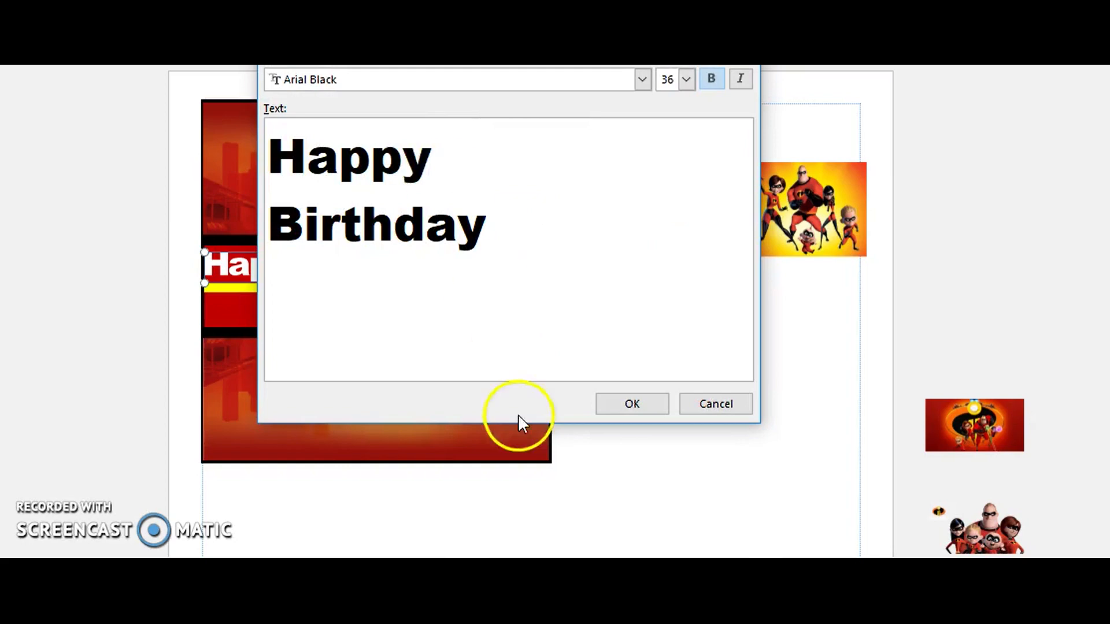
pyautogui.click(613, 409)
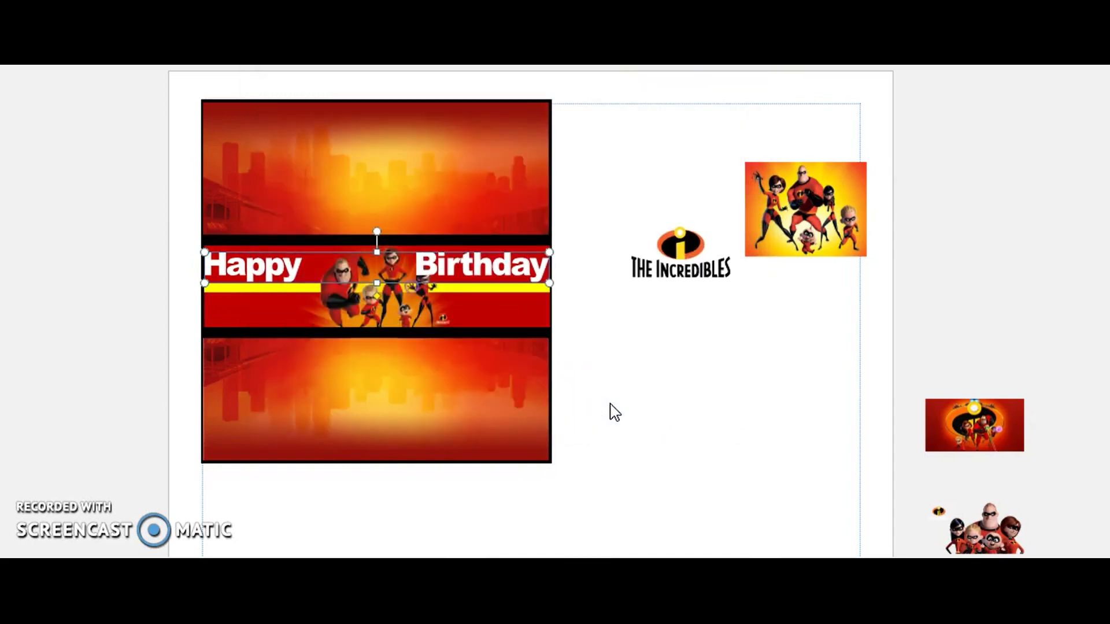
# - Narrow the Happy Birthday WordArt at both ends and widen the gap between its words with more spaces
pyautogui.moveTo(205, 283); pyautogui.dragTo(228, 287)
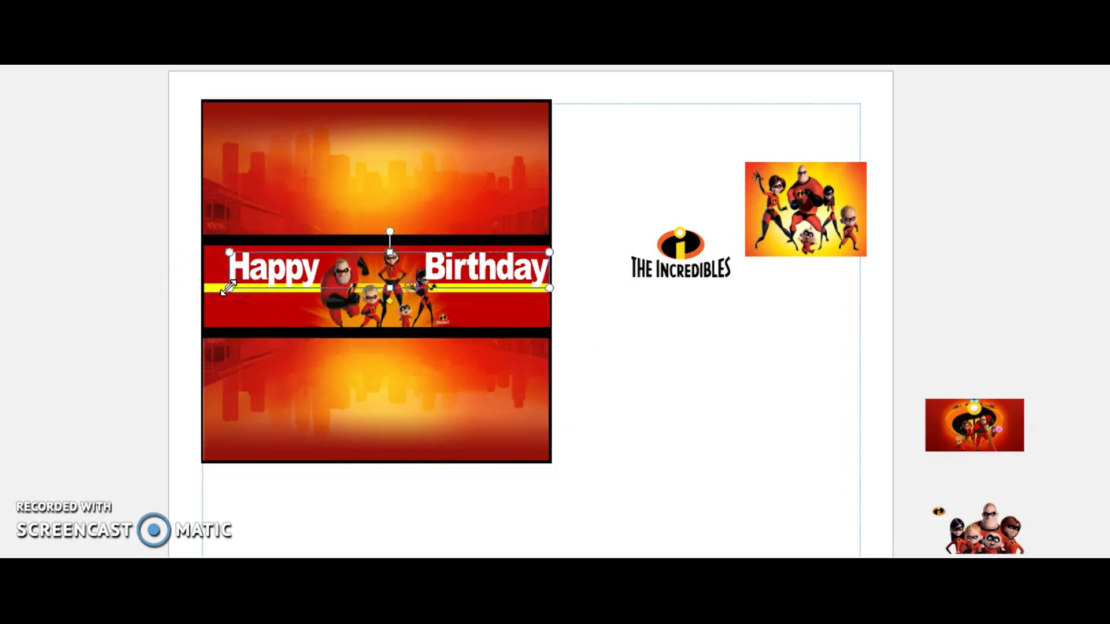
pyautogui.moveTo(548, 287); pyautogui.dragTo(534, 288)
pyautogui.rightClick(498, 272)
pyautogui.click(516, 216)
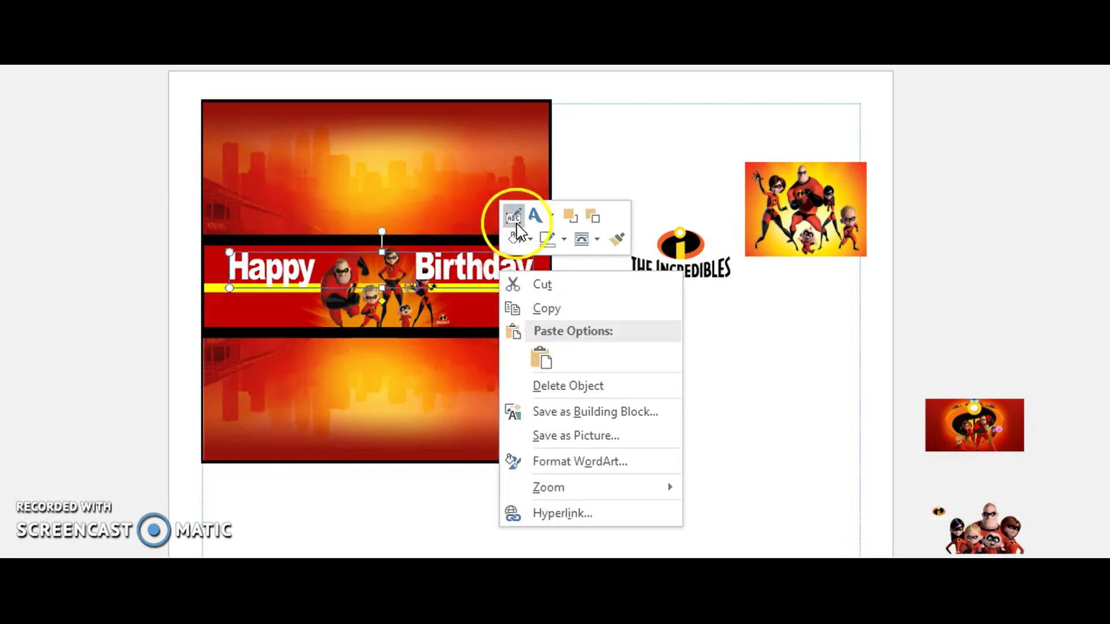
pyautogui.click(426, 144)
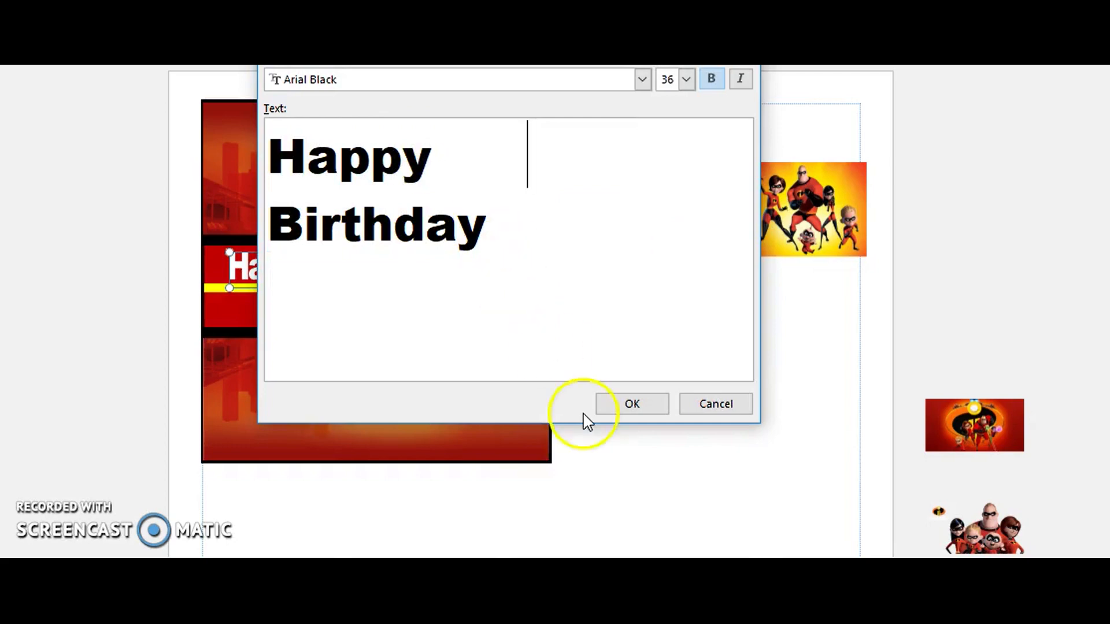
pyautogui.click(603, 408)
pyautogui.press('Right')
pyautogui.press('Right')
pyautogui.press('Right')
pyautogui.press('Right')
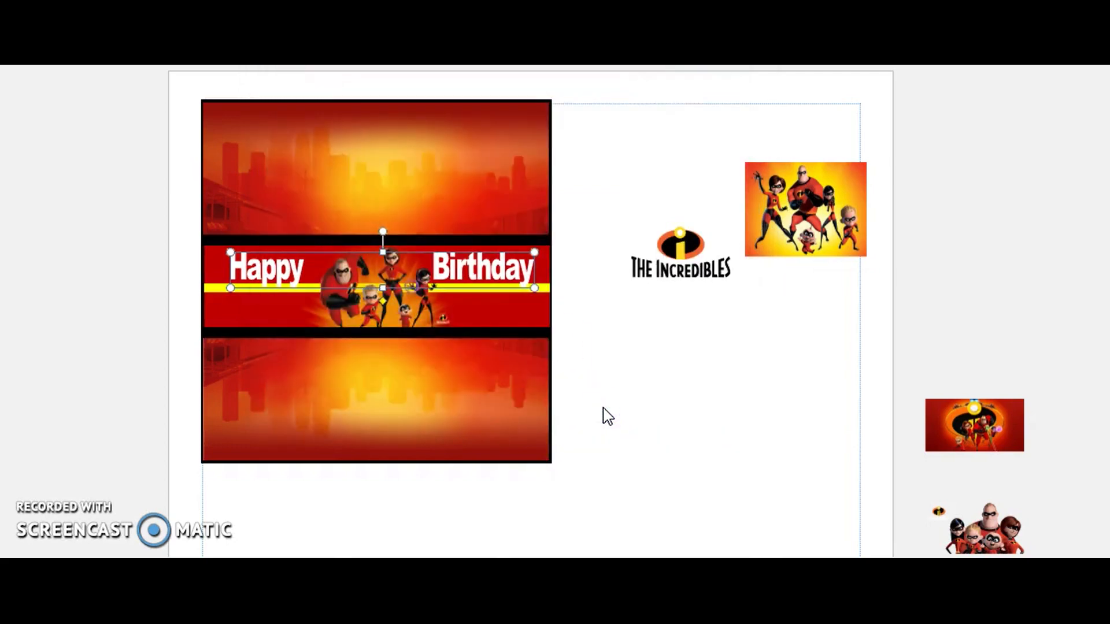
# - Nudge the Happy Birthday WordArt slightly to the right within the red panel
pyautogui.press('Right')
pyautogui.press('Right')
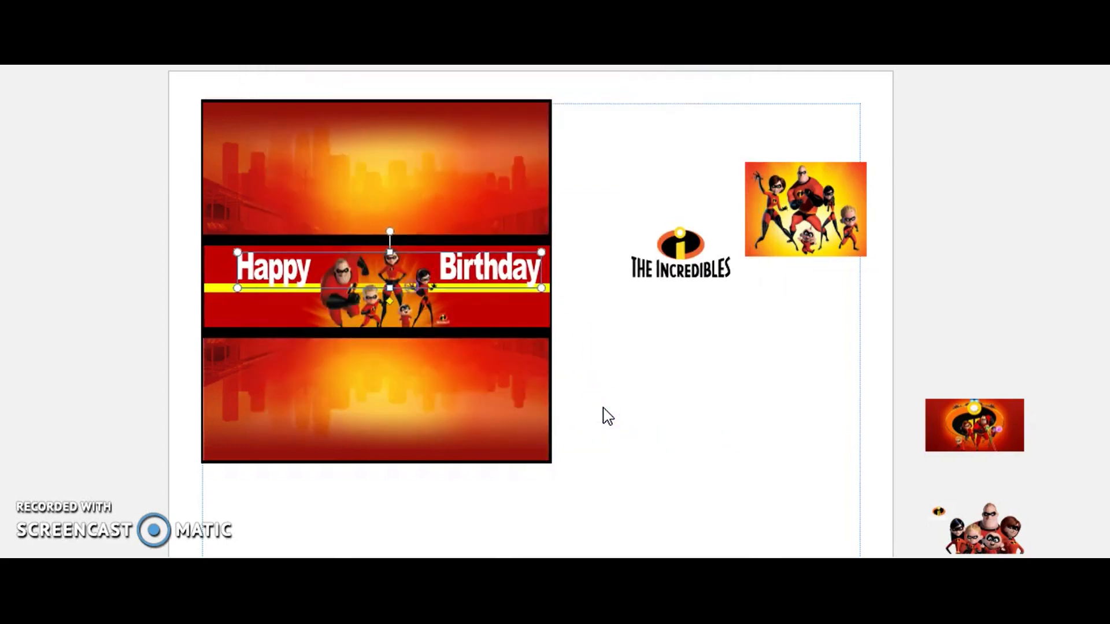
pyautogui.click(616, 384)
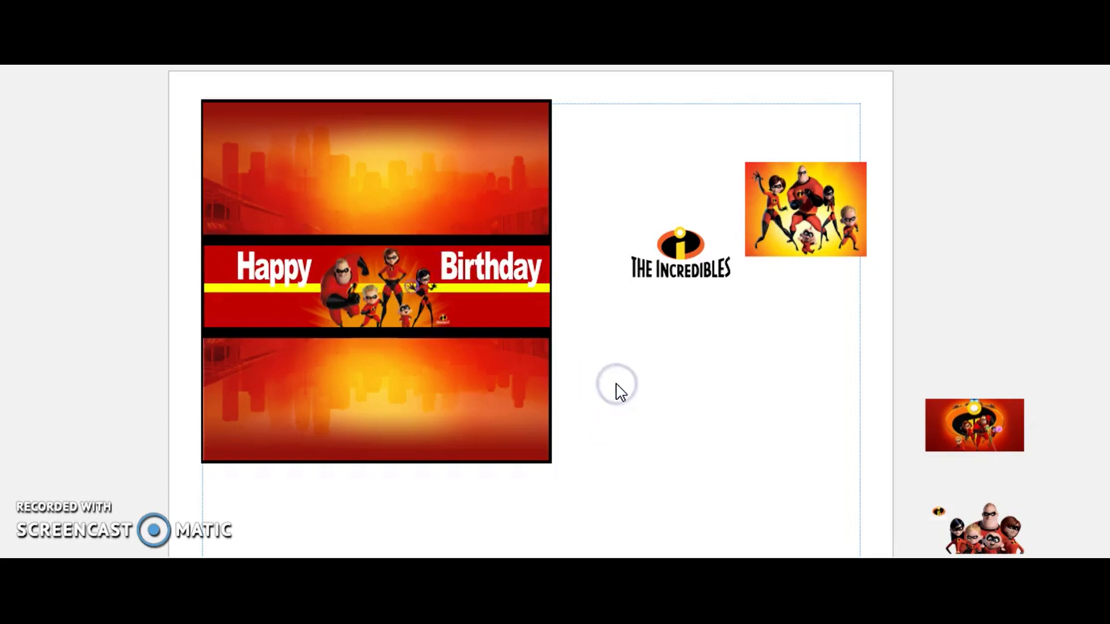
# - Reduce the height of the Happy Birthday WordArt and raise it clear of the yellow stripe
pyautogui.click(470, 286)
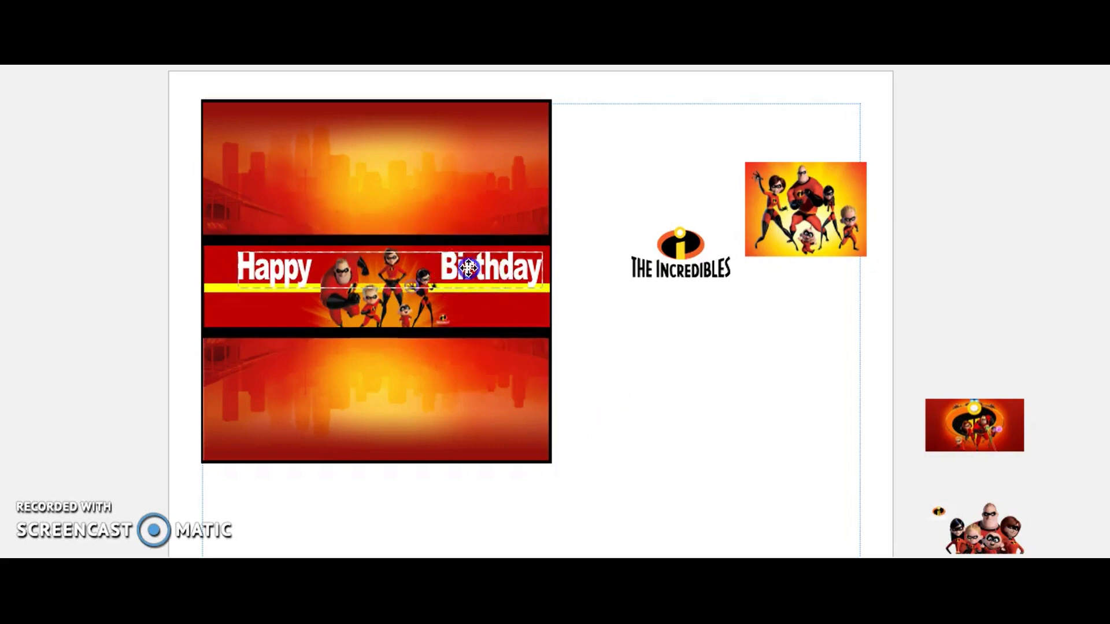
pyautogui.click(391, 250)
pyautogui.moveTo(391, 250); pyautogui.dragTo(393, 259)
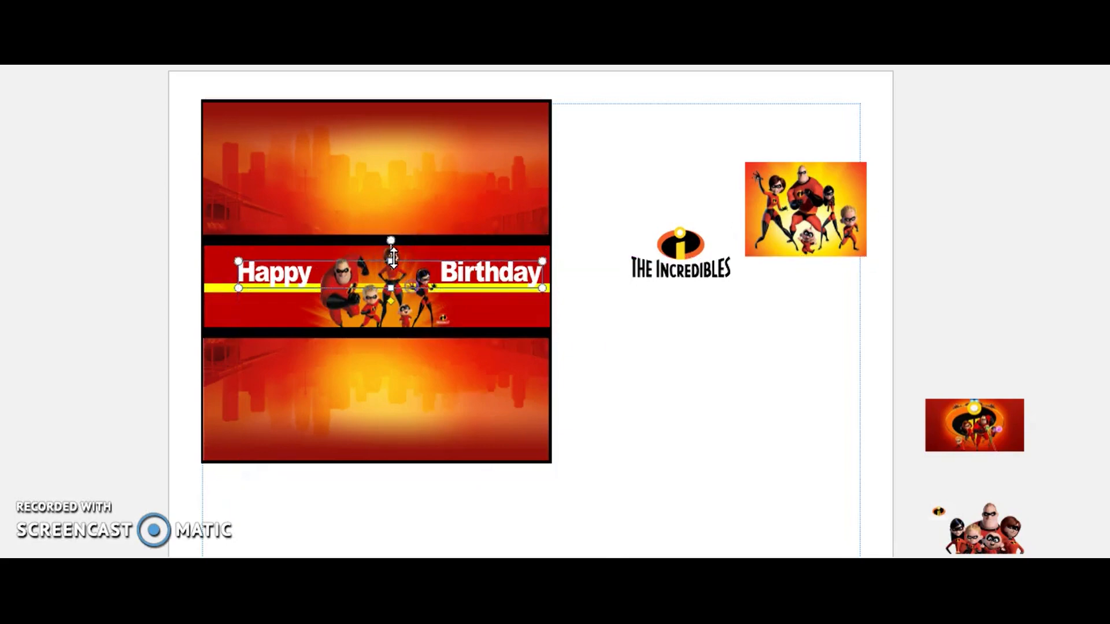
pyautogui.press('Up')
pyautogui.press('Up')
pyautogui.press('Up')
pyautogui.press('Up')
pyautogui.press('Up')
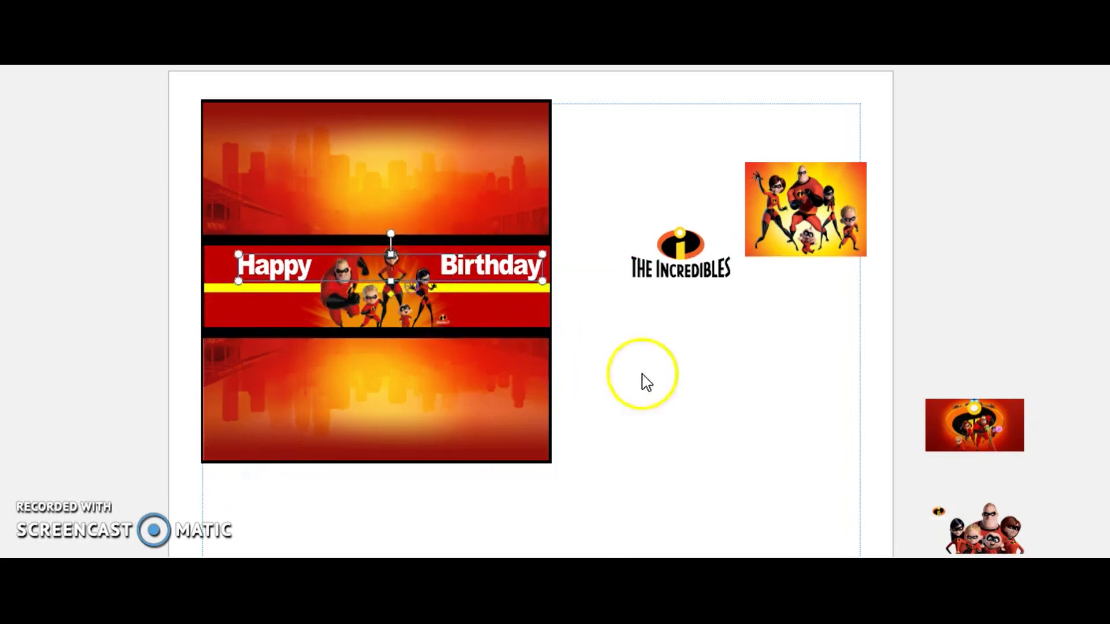
pyautogui.click(647, 381)
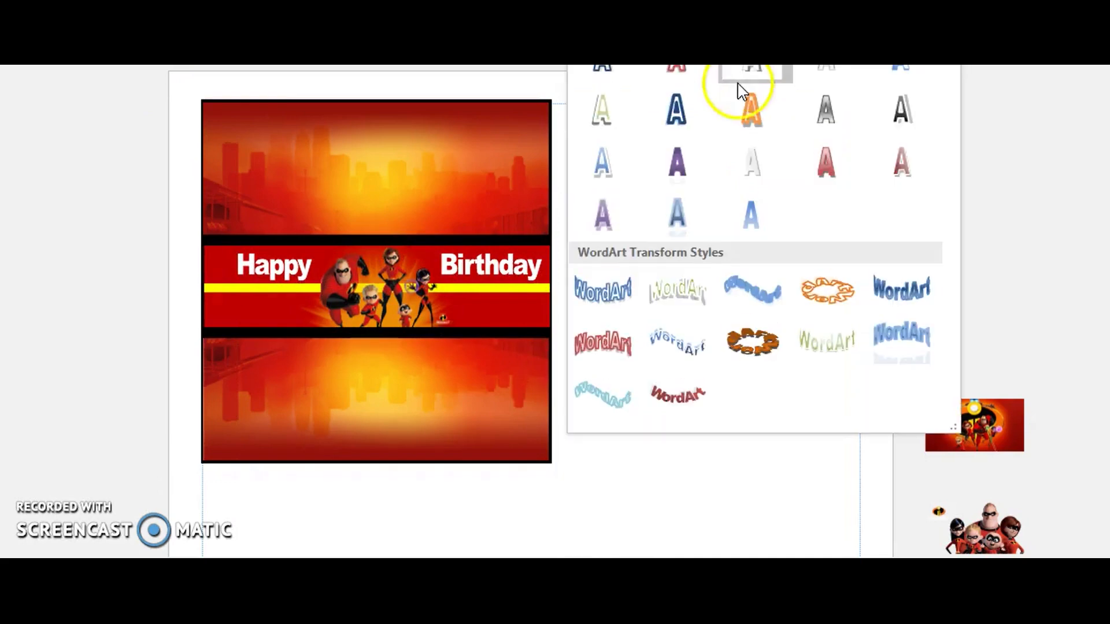
# - Insert a plain-style WordArt with the birthday child's first name in bold Arial Black
pyautogui.click(753, 207)
pyautogui.write('Noah')
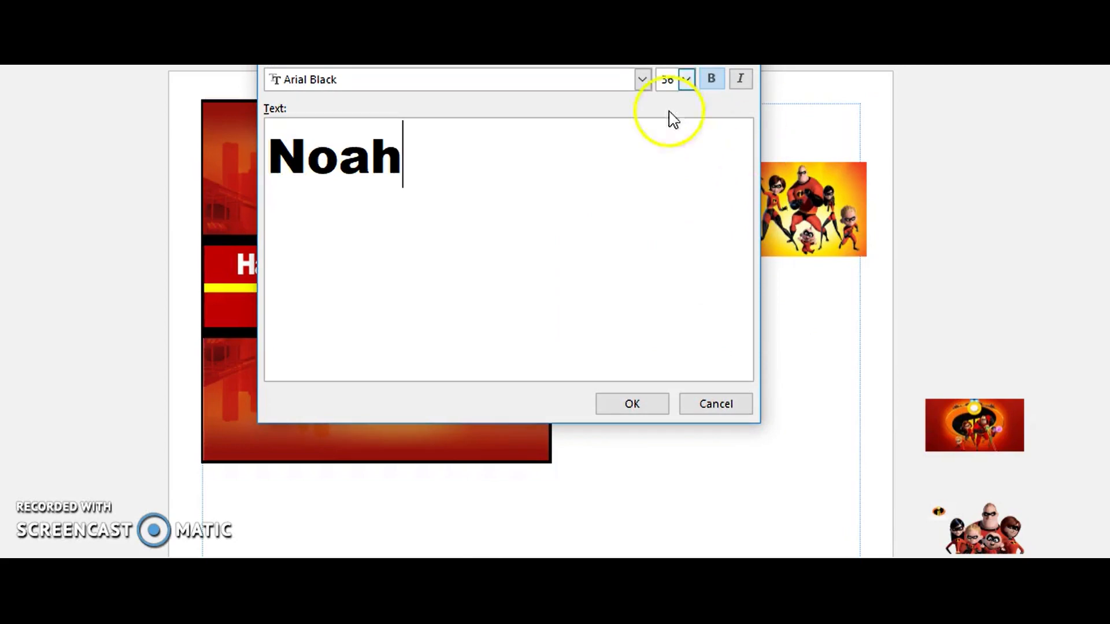
pyautogui.click(652, 403)
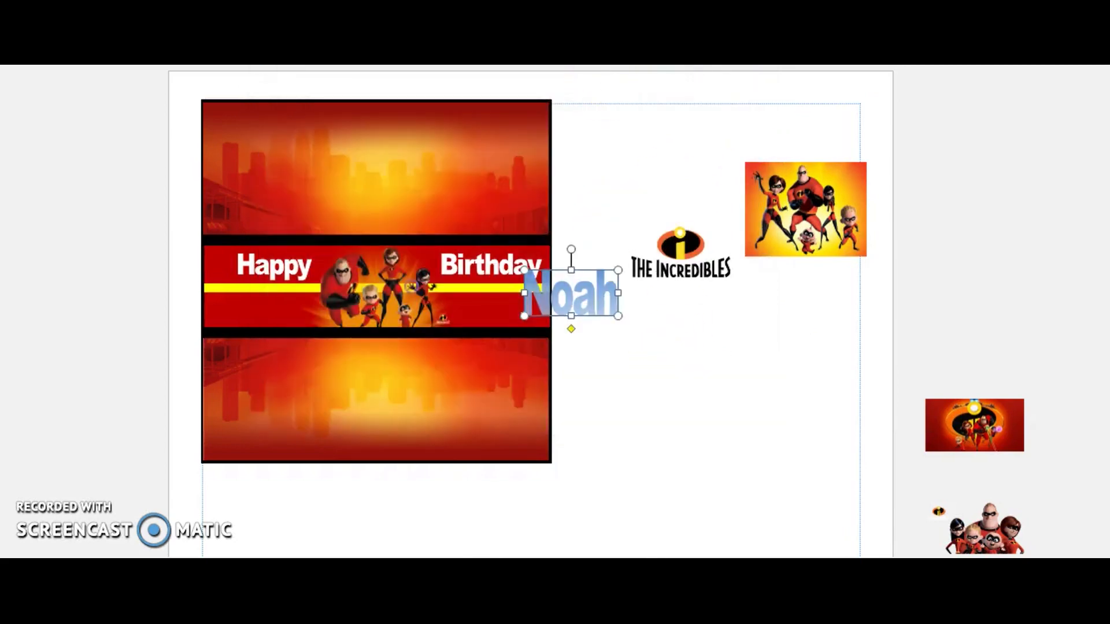
# - Fill the name WordArt with white and shrink it to fit below "Birthday", under the yellow stripe
pyautogui.click(587, 272)
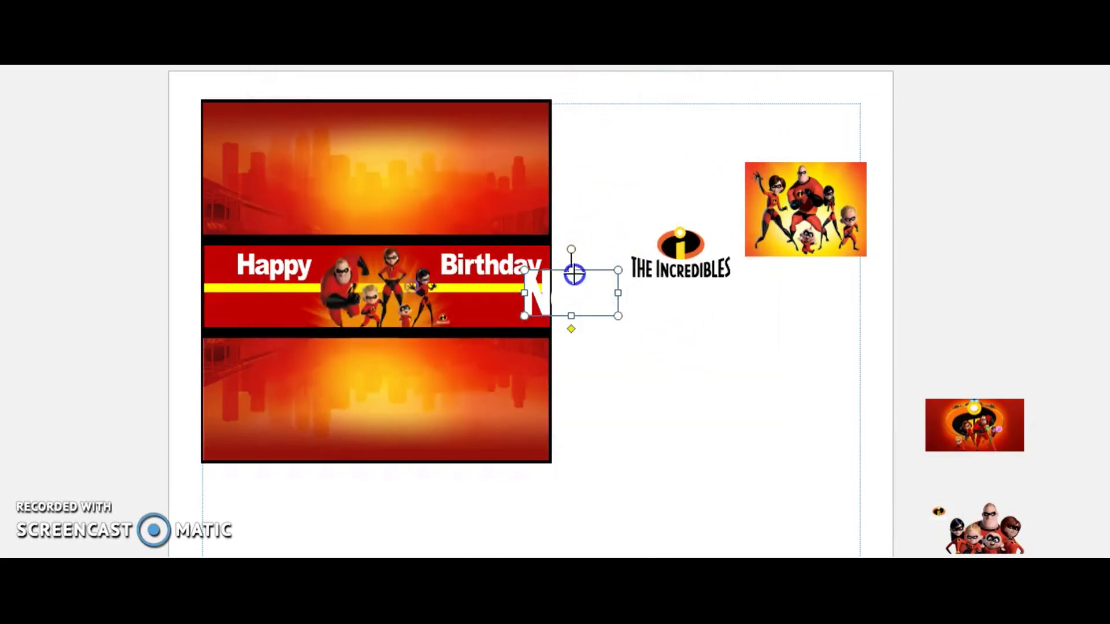
pyautogui.moveTo(578, 281); pyautogui.dragTo(579, 283)
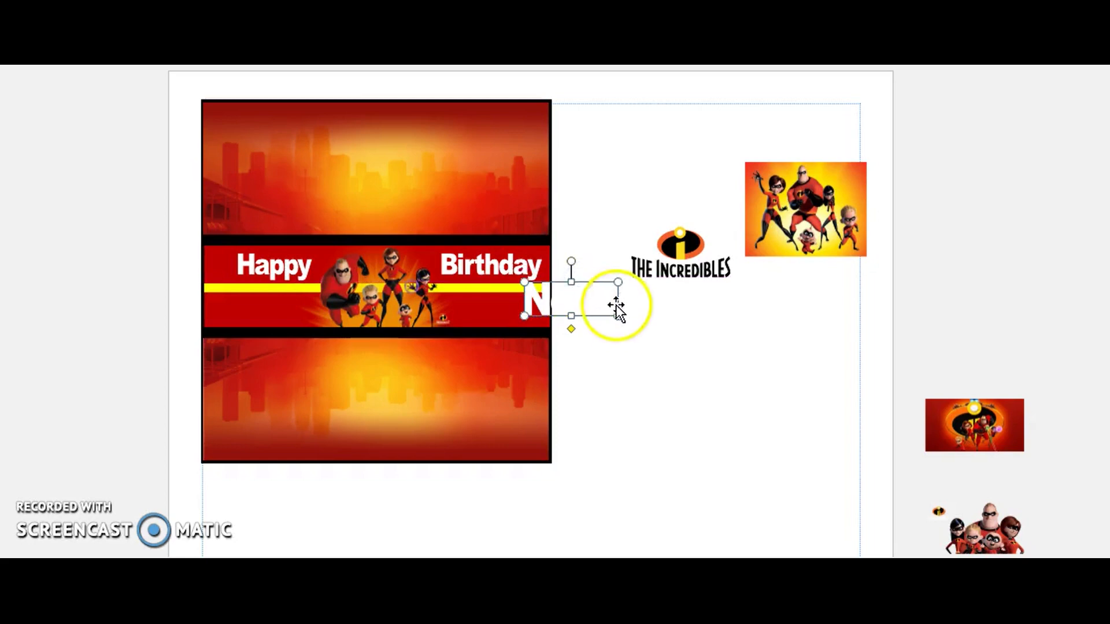
pyautogui.moveTo(618, 316); pyautogui.dragTo(512, 313)
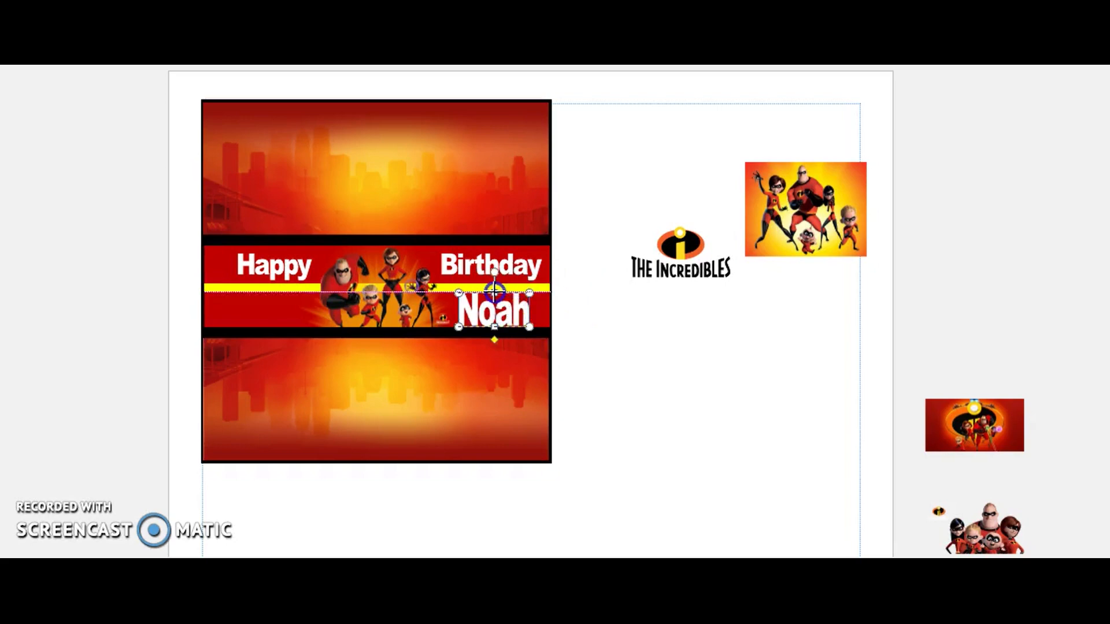
pyautogui.moveTo(494, 295); pyautogui.dragTo(494, 303)
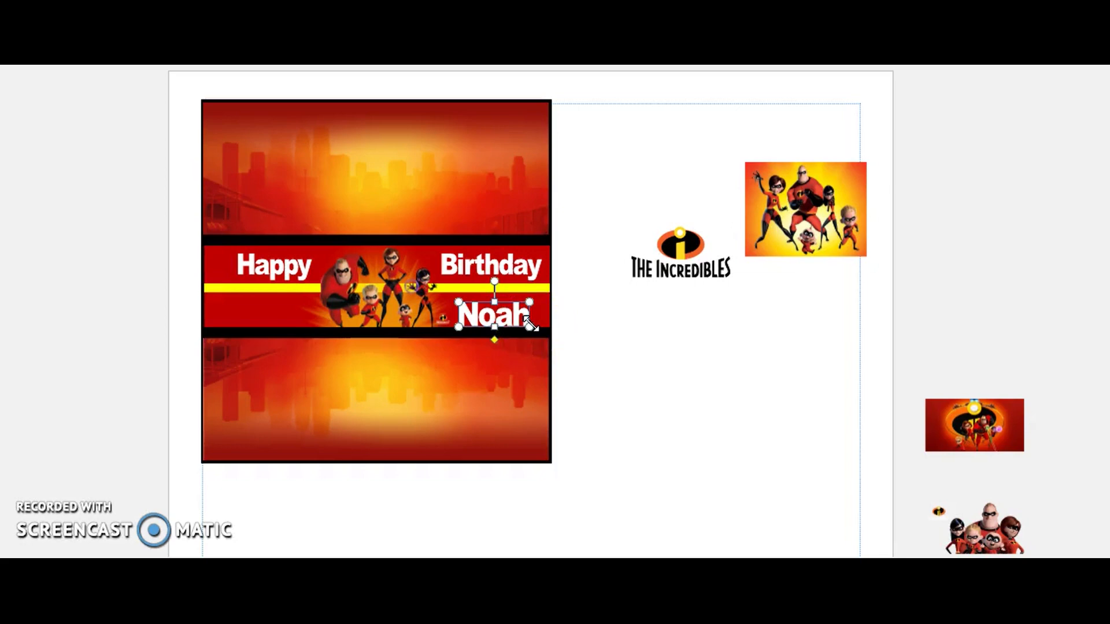
# - Bring The Incredibles logo to the front, shrink it, and center it near the upper edge of the top skyline panel
pyautogui.moveTo(663, 261); pyautogui.dragTo(240, 311)
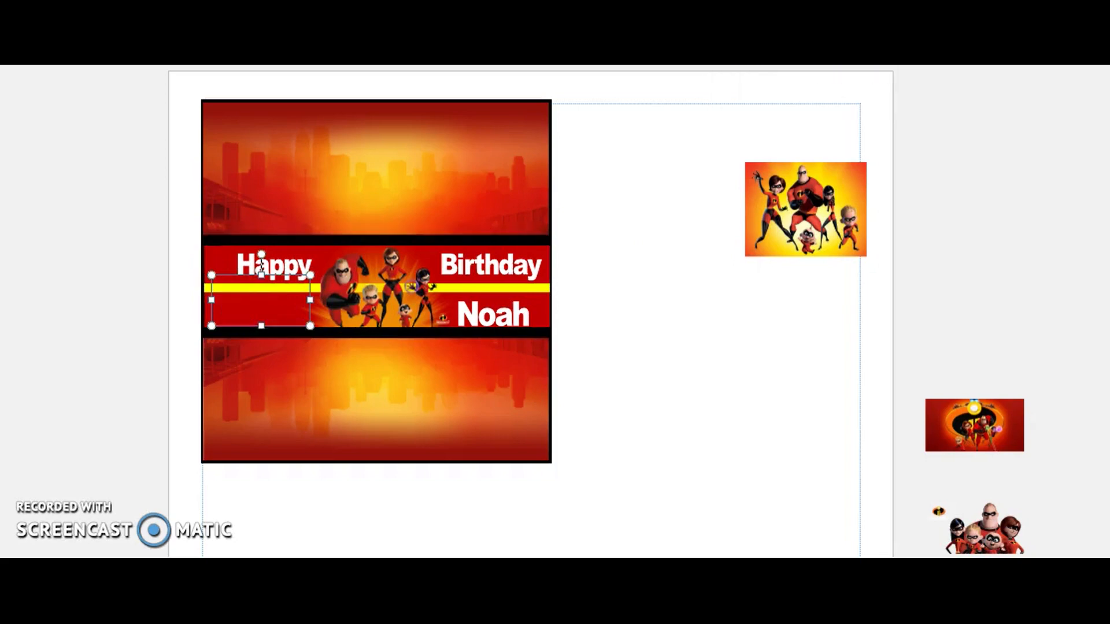
pyautogui.click(720, 65)
pyautogui.moveTo(213, 275); pyautogui.dragTo(227, 283)
pyautogui.press('Left')
pyautogui.press('Left')
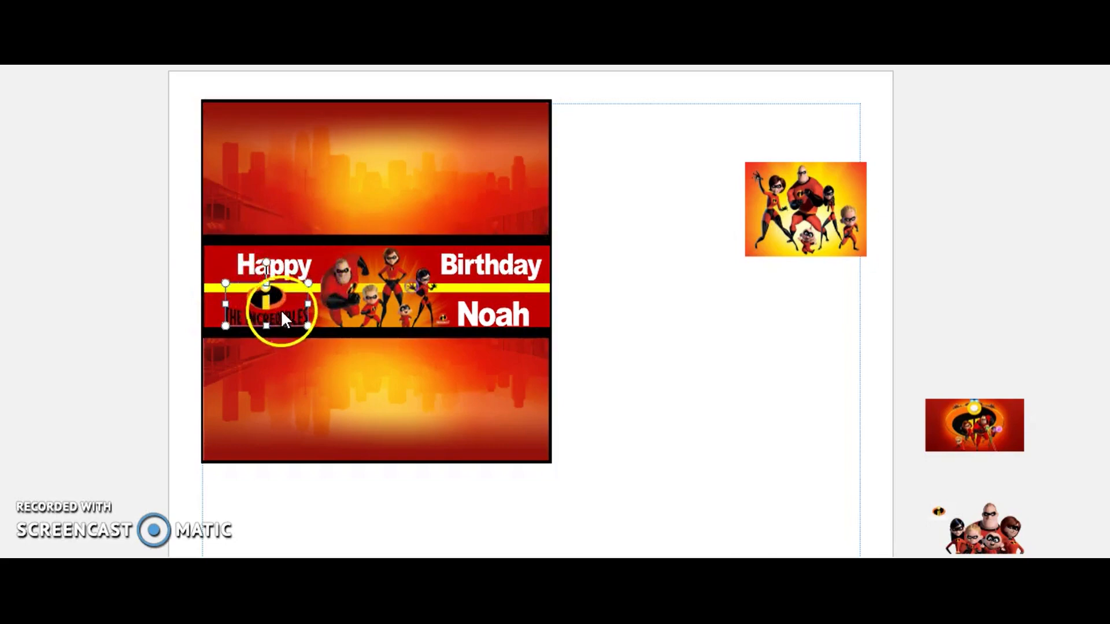
pyautogui.moveTo(309, 283); pyautogui.dragTo(376, 116)
pyautogui.click(627, 174)
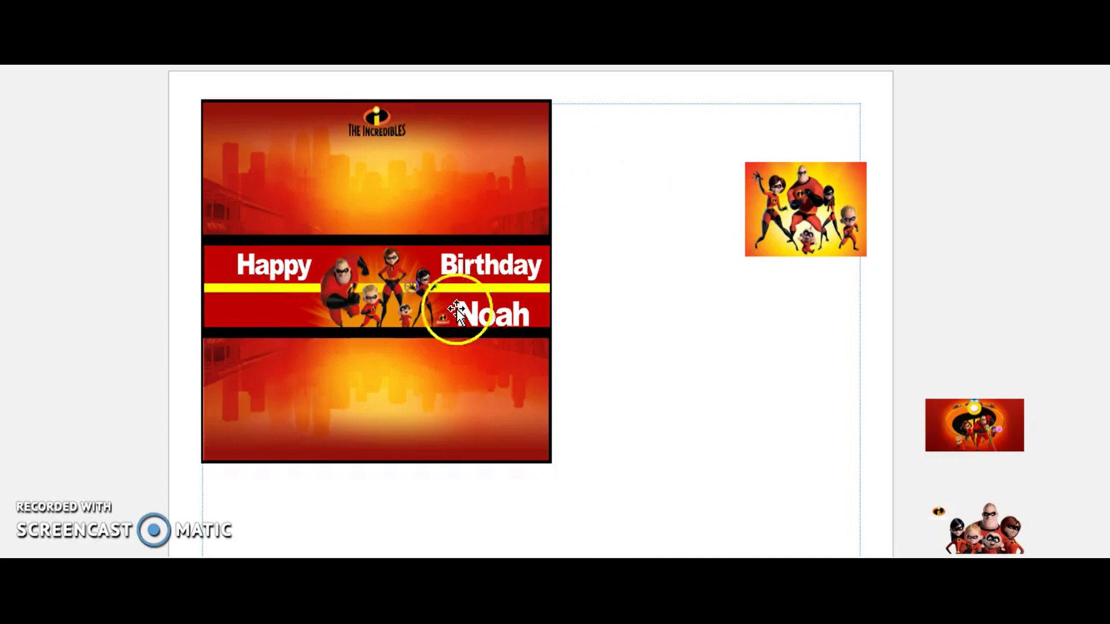
pyautogui.click(394, 401)
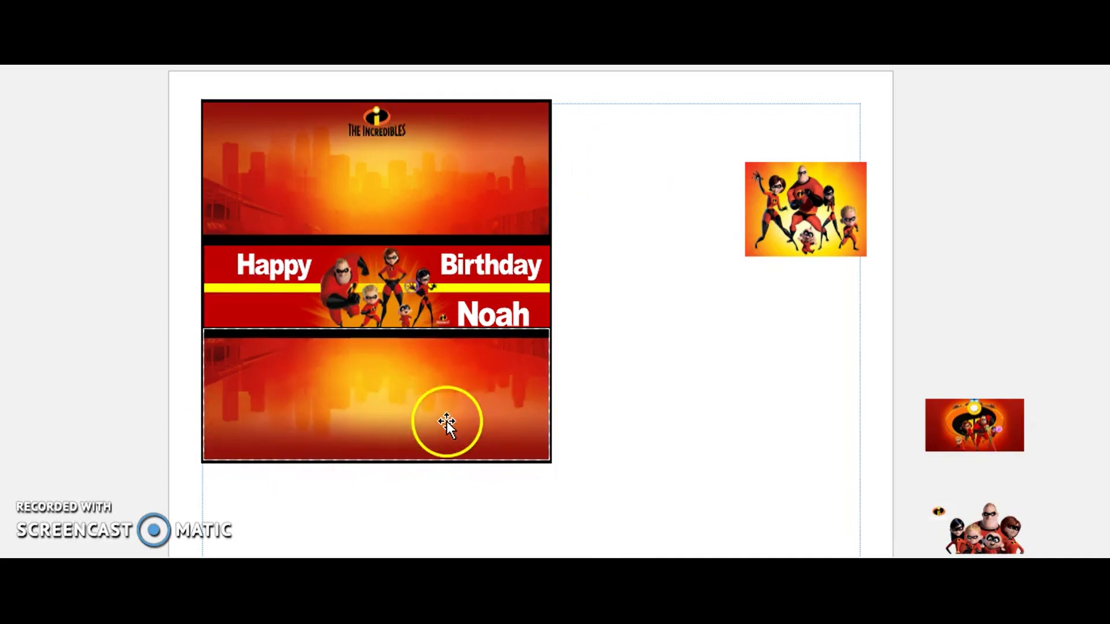
pyautogui.click(307, 133)
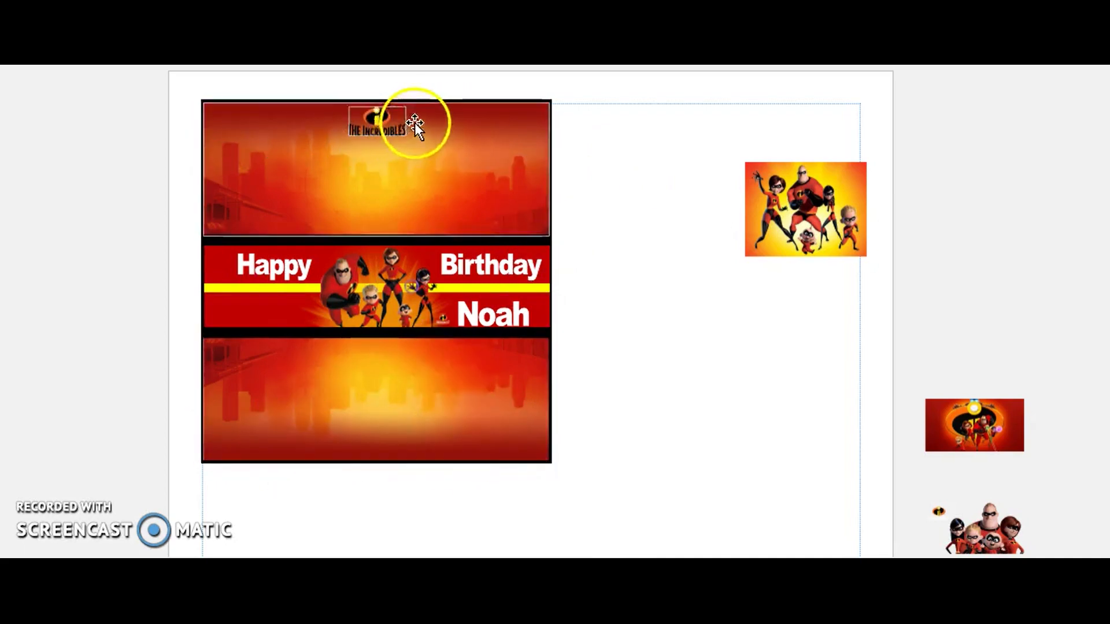
# - Delete the name WordArt and the family picture from the red middle panel
pyautogui.click(504, 313)
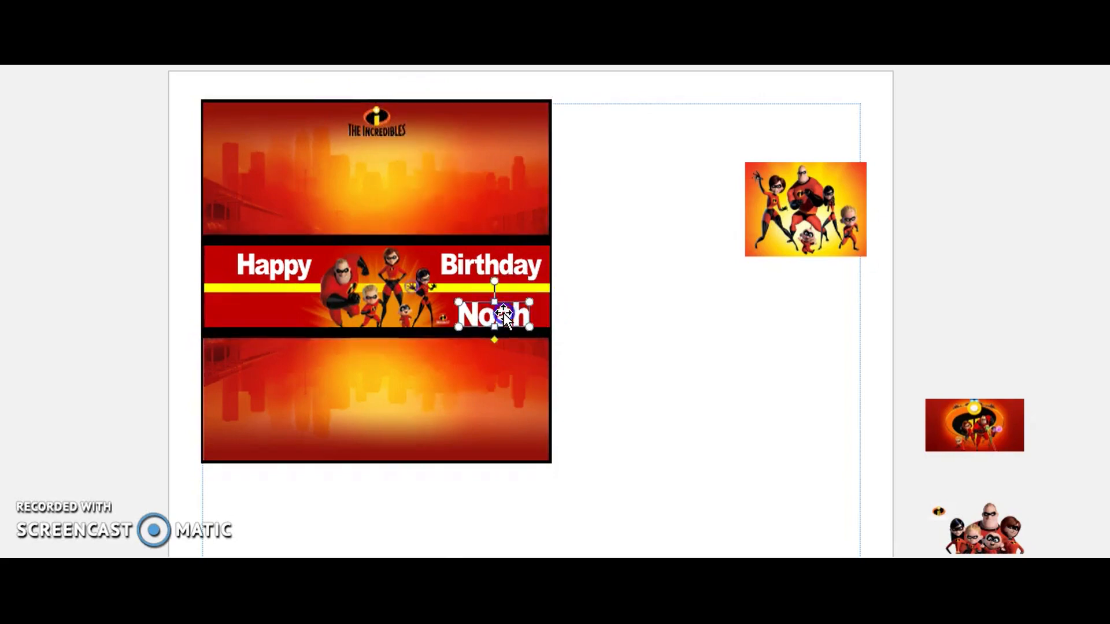
pyautogui.moveTo(505, 314); pyautogui.dragTo(427, 310)
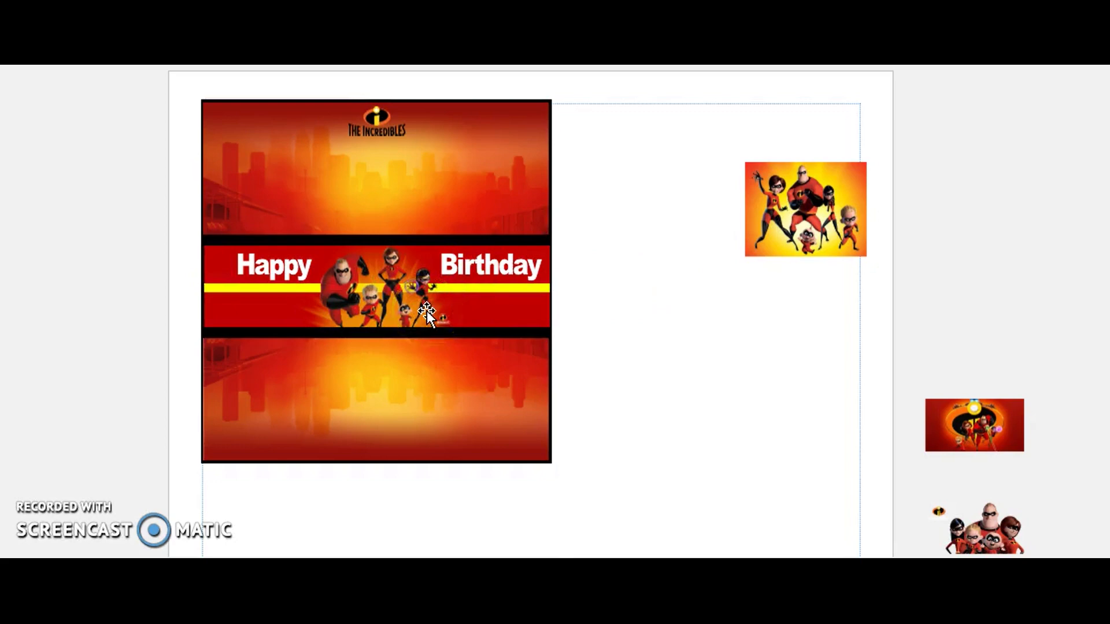
pyautogui.click(427, 310)
pyautogui.press('Delete')
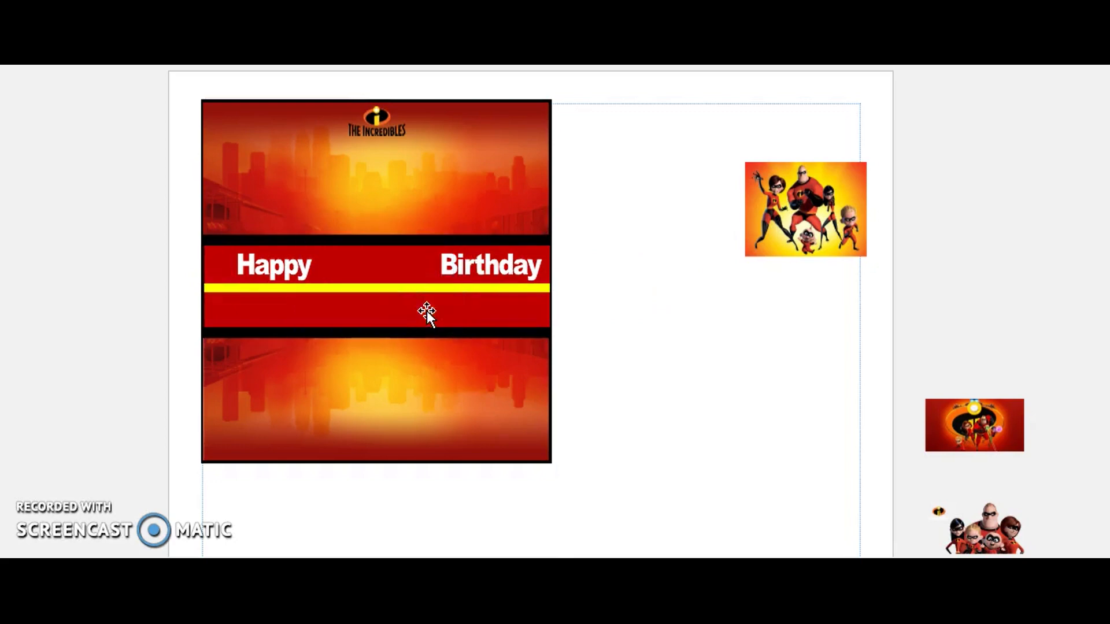
# - Place the Incredibles 2 family picture in front of the red panel and delete the Happy Birthday WordArt
pyautogui.moveTo(1016, 525); pyautogui.dragTo(289, 301)
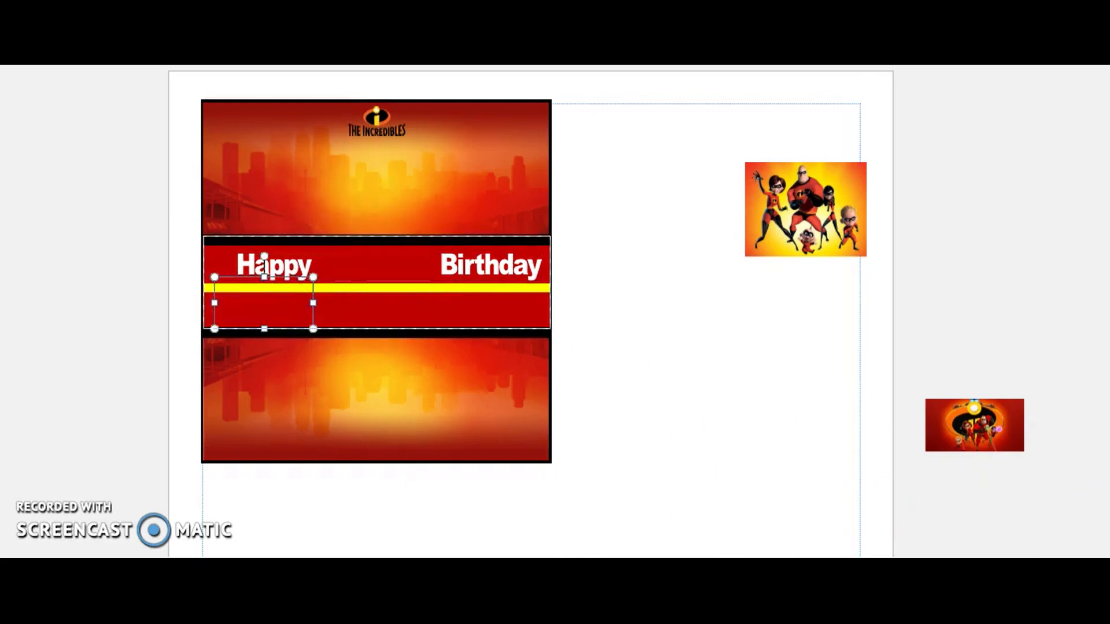
pyautogui.click(304, 271)
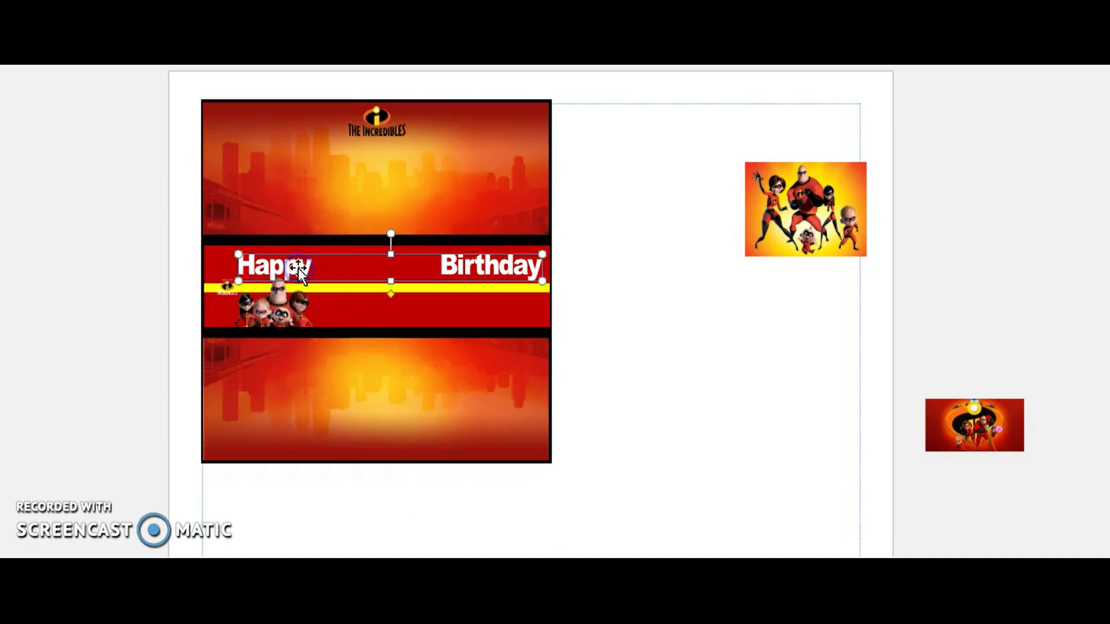
pyautogui.press('Delete')
# - Enlarge the Incredibles 2 family picture to the red panel's height and position it in the panel's left half with a small side margin
pyautogui.click(289, 298)
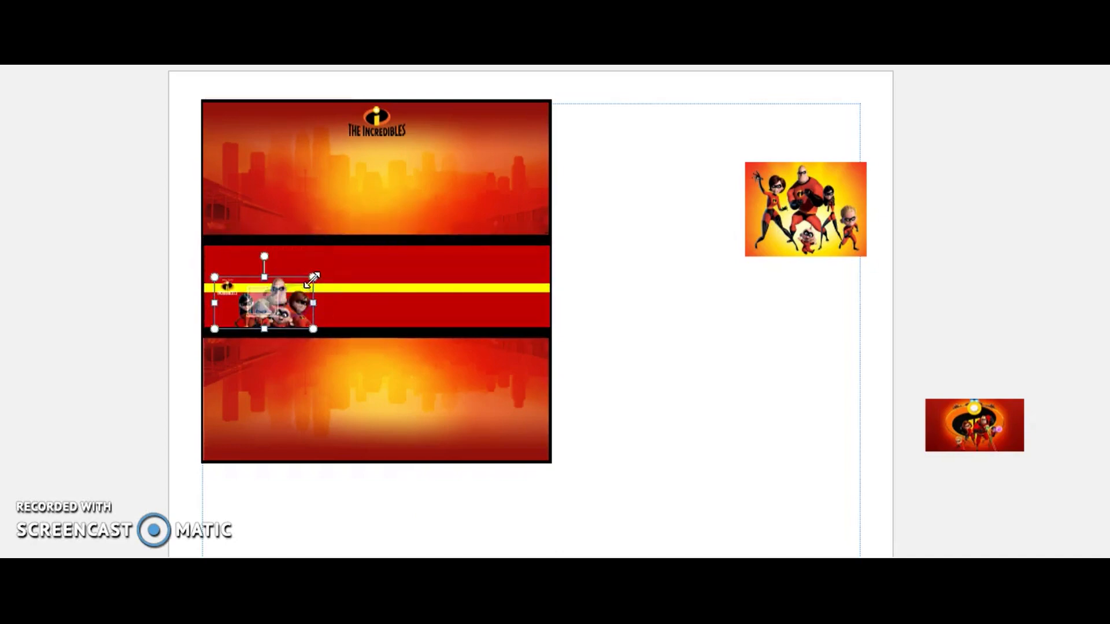
pyautogui.moveTo(312, 280); pyautogui.dragTo(378, 249)
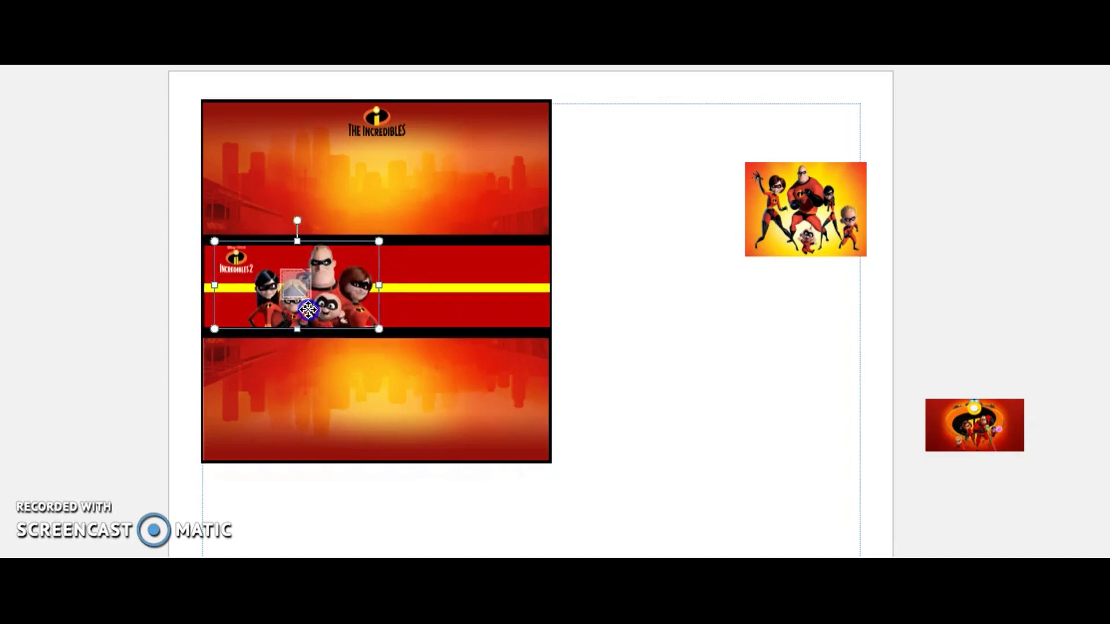
pyautogui.moveTo(308, 310); pyautogui.dragTo(298, 310)
pyautogui.press('Right')
pyautogui.press('Right')
pyautogui.press('Right')
pyautogui.press('Right')
pyautogui.press('Right')
pyautogui.press('Right')
pyautogui.press('Right')
pyautogui.press('Right')
pyautogui.press('Right')
pyautogui.press('Right')
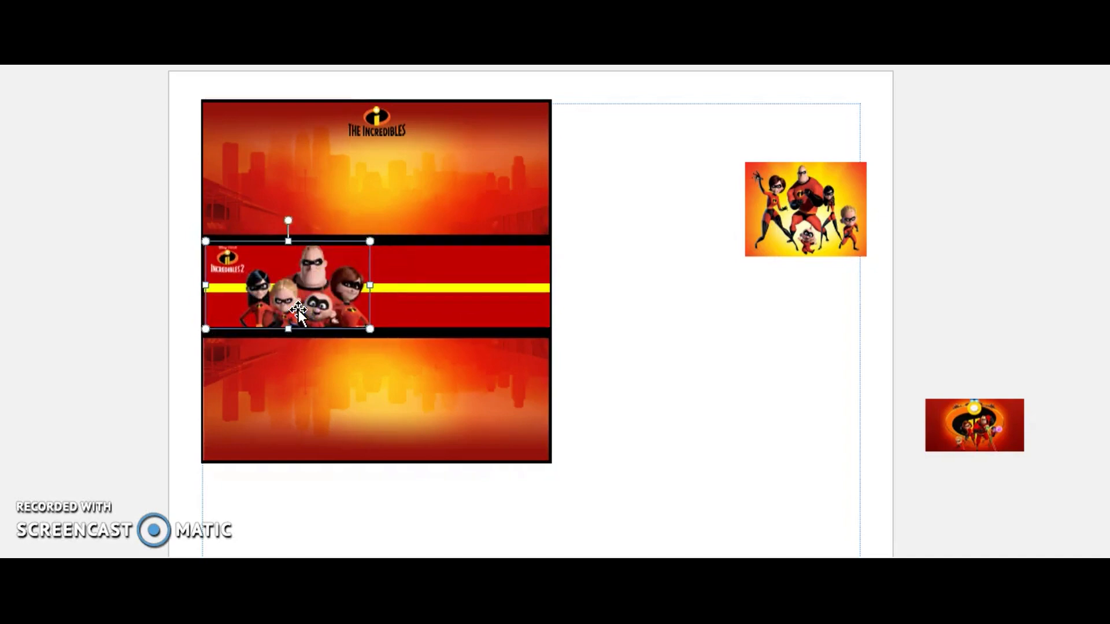
pyautogui.press('Right')
pyautogui.press('Right')
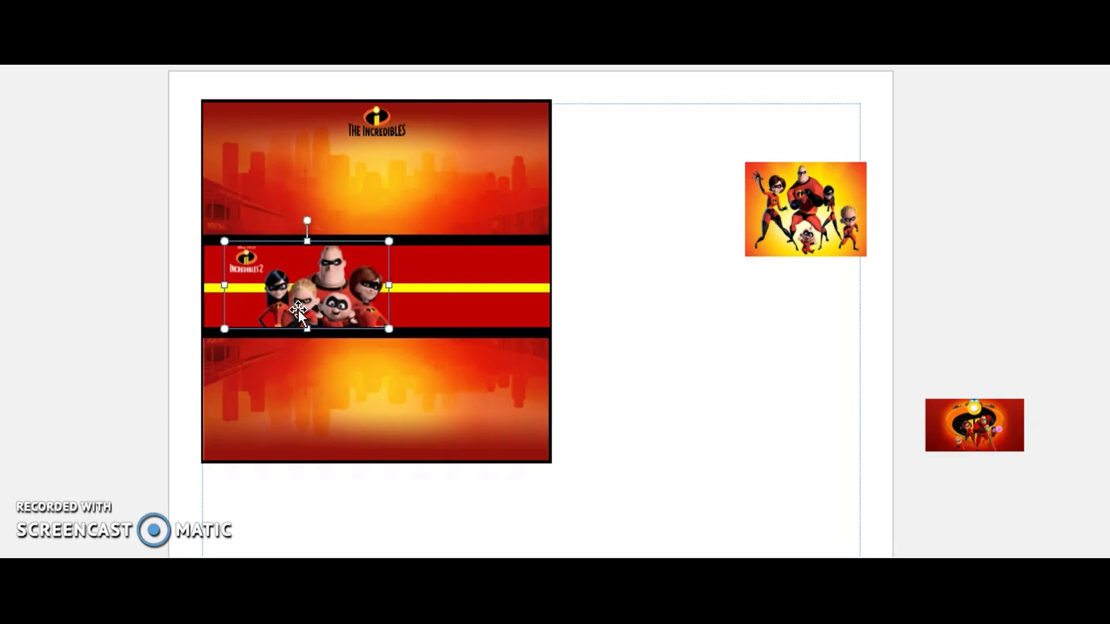
# - Shrink the Incredibles 2 picture slightly to fit between the black bars and nudge it right
pyautogui.click(224, 239)
pyautogui.moveTo(225, 239); pyautogui.dragTo(230, 244)
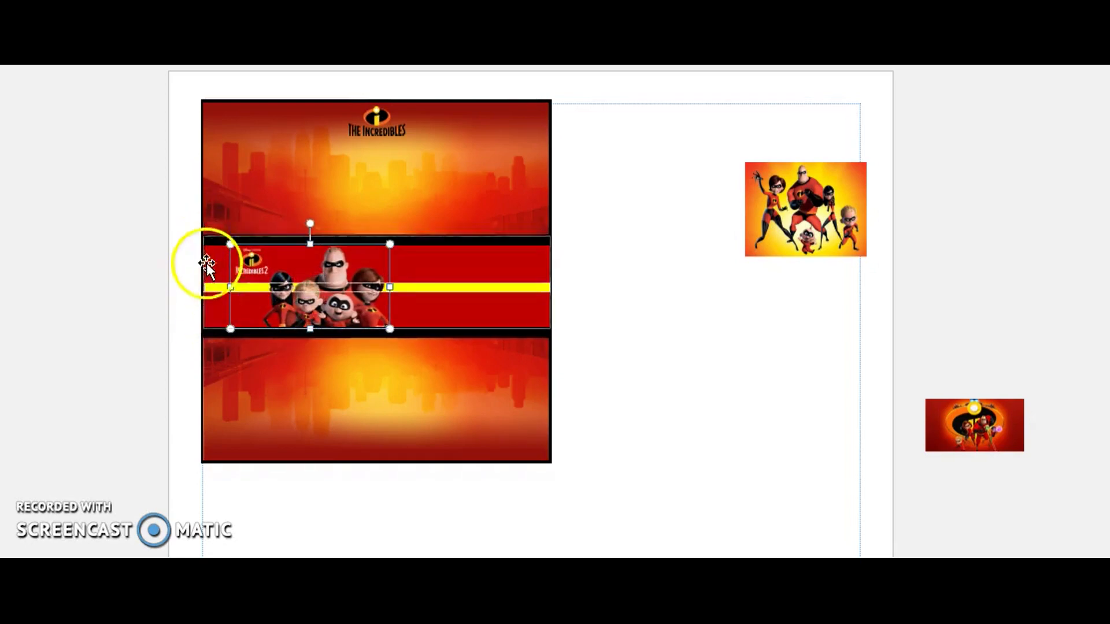
pyautogui.press('Right')
pyautogui.press('Right')
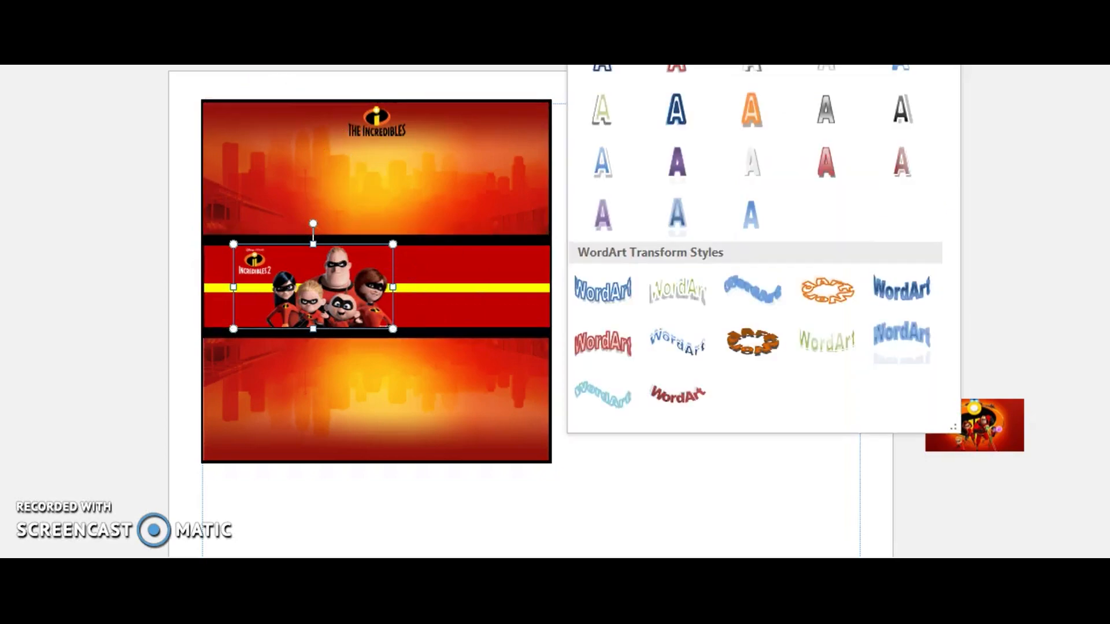
# - Insert a white two-line WordArt with "Happy Birthday" above the child's first name, in Arial Black, size 36, bold
pyautogui.click(753, 214)
pyautogui.write('Happy ')
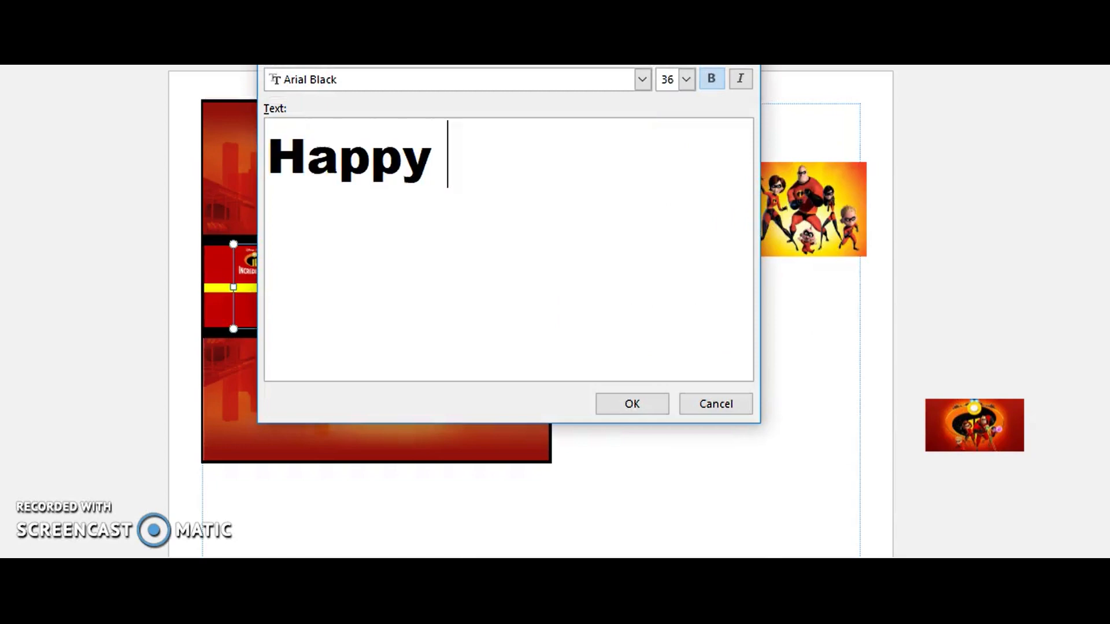
pyautogui.write('Birthday')
pyautogui.press('Return')
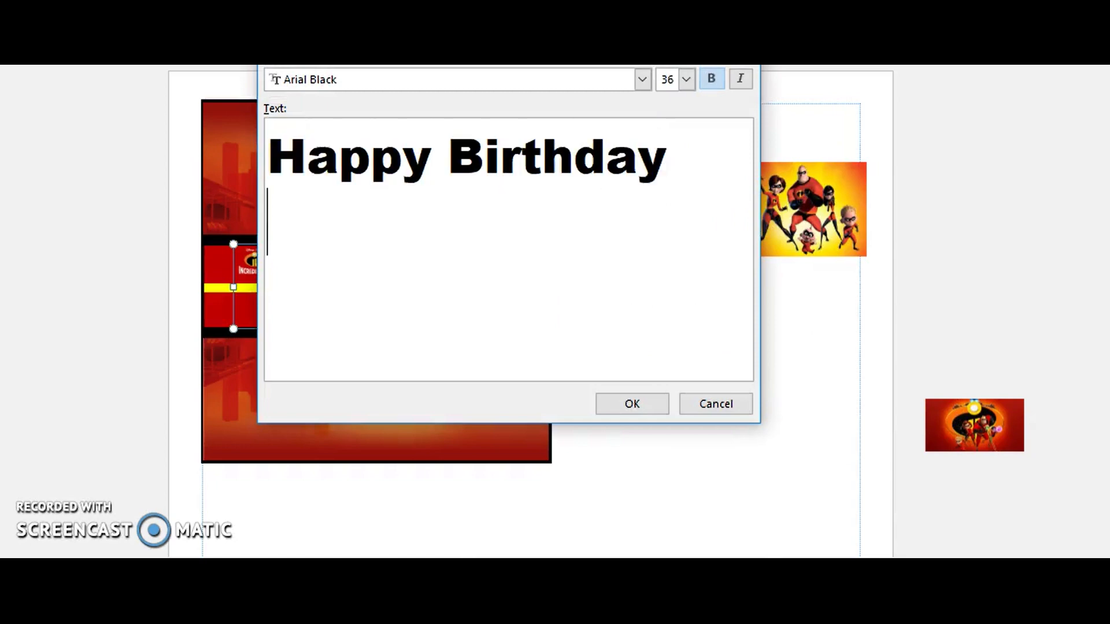
pyautogui.write('Noah')
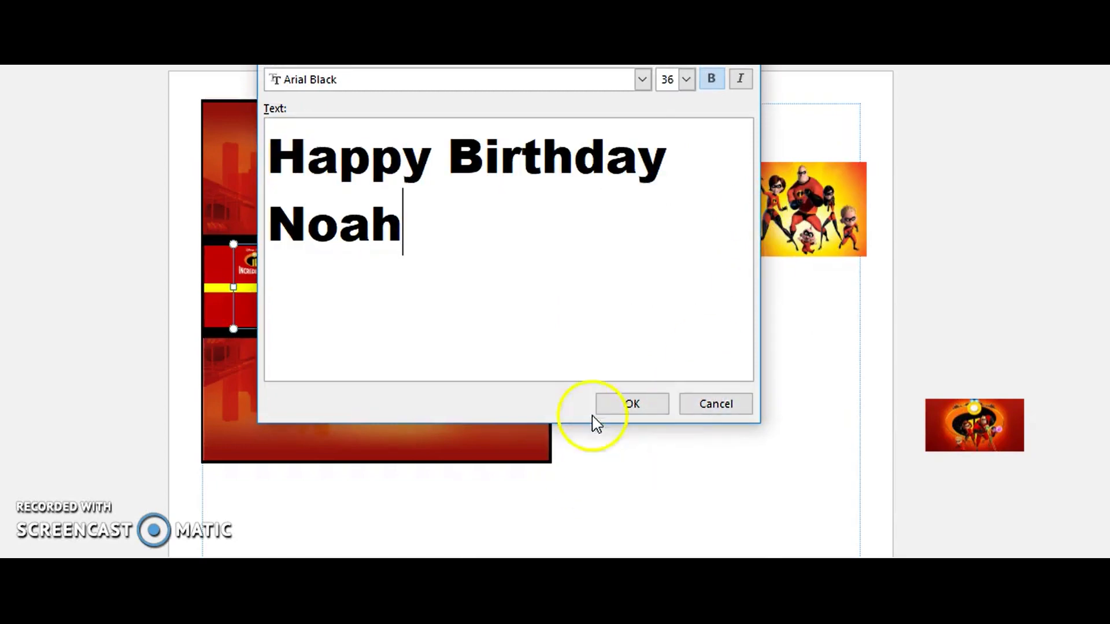
pyautogui.click(626, 402)
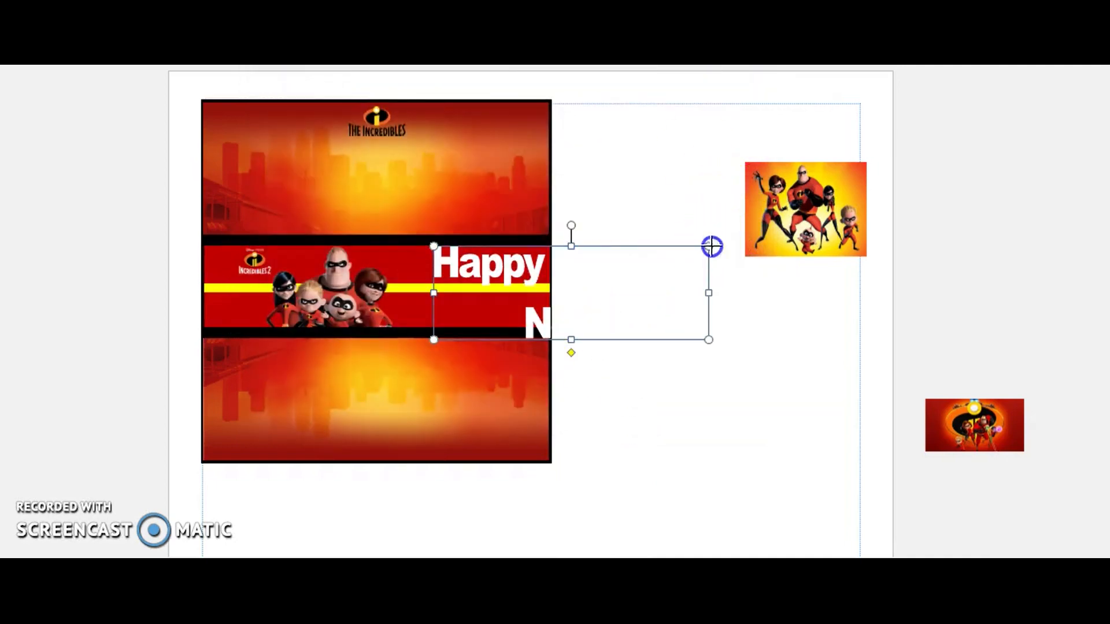
# - Move the two-line birthday greeting onto the red panel beside the family picture and shrink it to fit between the black bars
pyautogui.moveTo(597, 287); pyautogui.dragTo(492, 267)
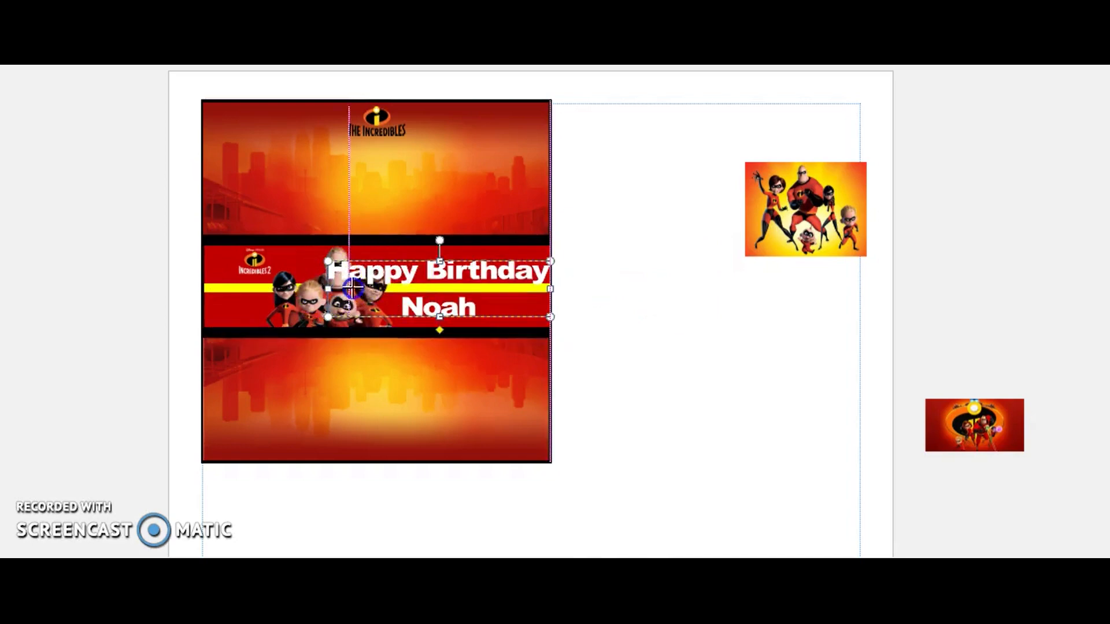
pyautogui.moveTo(328, 288); pyautogui.dragTo(374, 288)
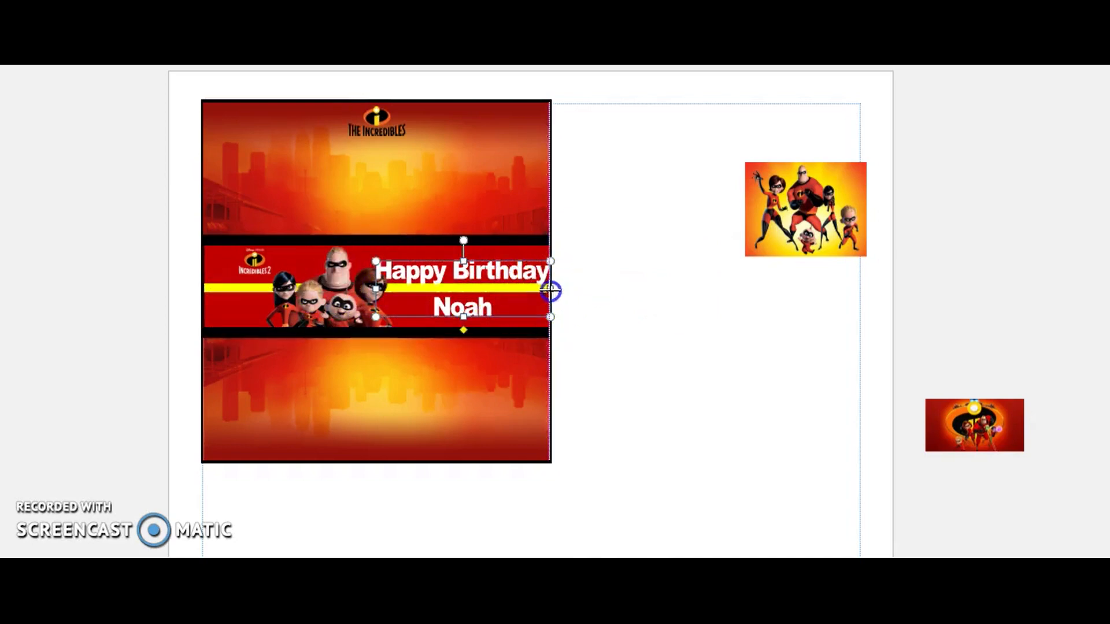
pyautogui.moveTo(550, 289); pyautogui.dragTo(507, 288)
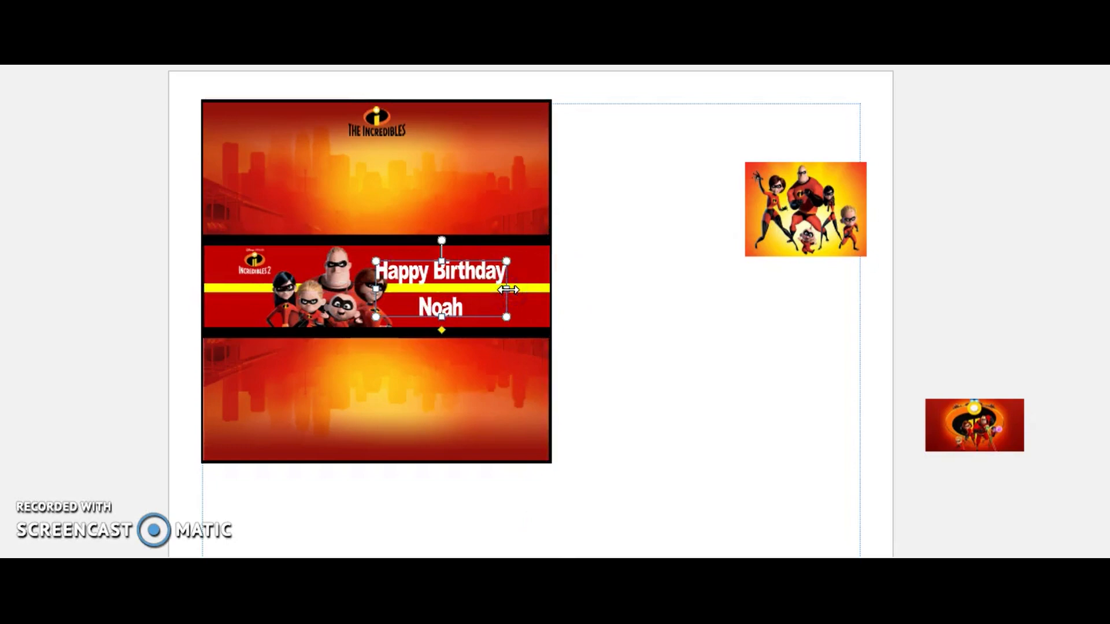
# - Nudge the birthday greeting right until it clears the family picture and slightly up within the red panel
pyautogui.press('Right')
pyautogui.press('Right')
pyautogui.press('Up')
pyautogui.press('Up')
pyautogui.press('Up')
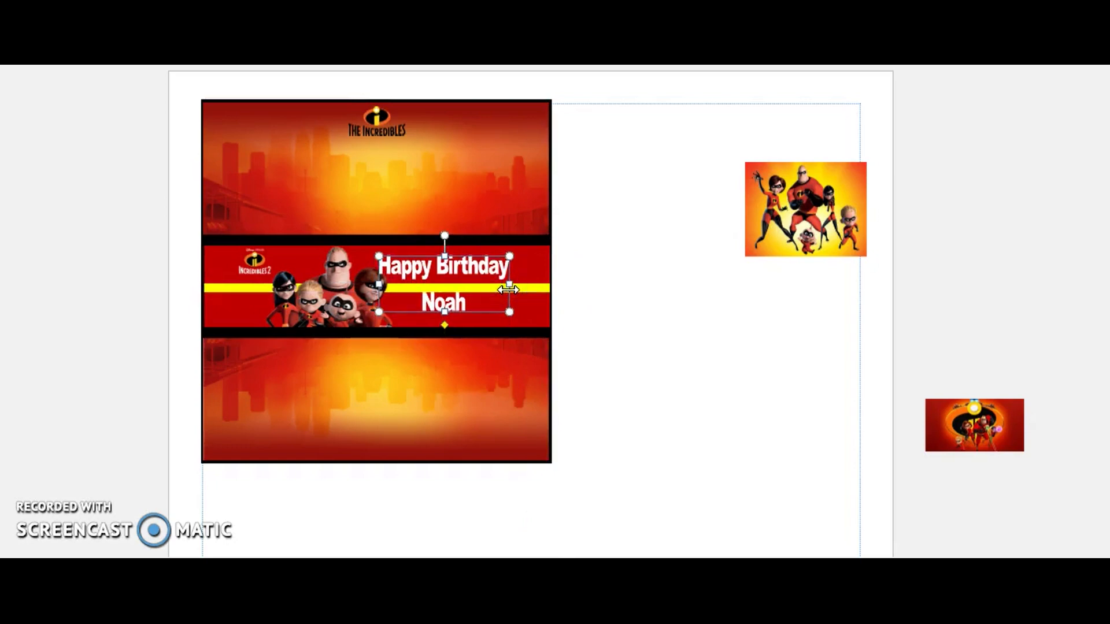
pyautogui.press('Down')
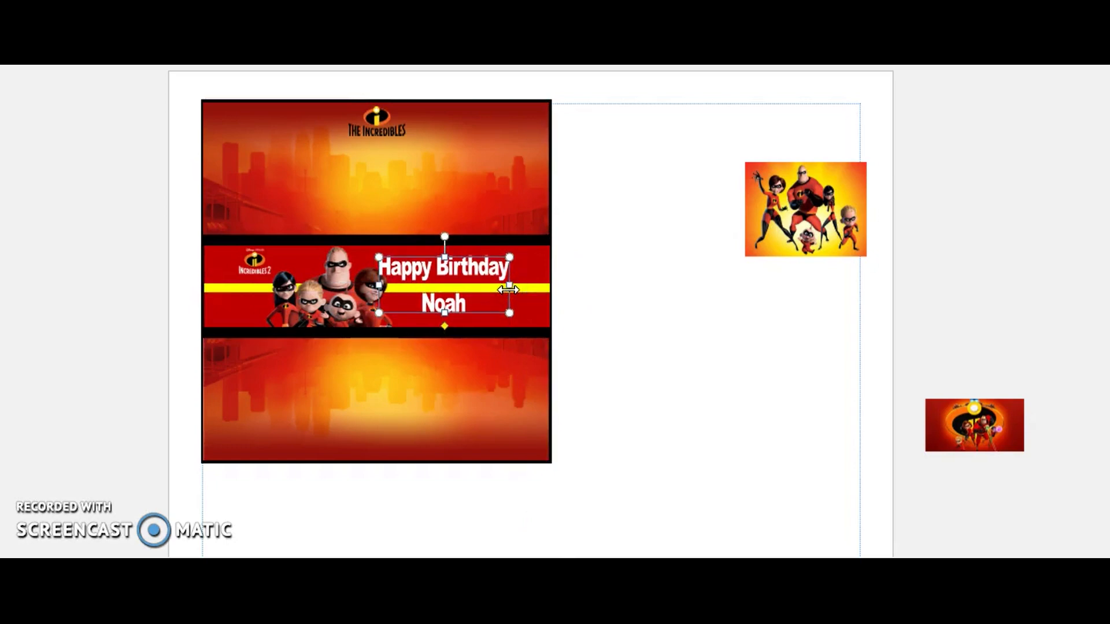
pyautogui.press('Down')
pyautogui.press('Right')
pyautogui.press('Right')
pyautogui.press('Right')
pyautogui.press('Right')
pyautogui.press('Right')
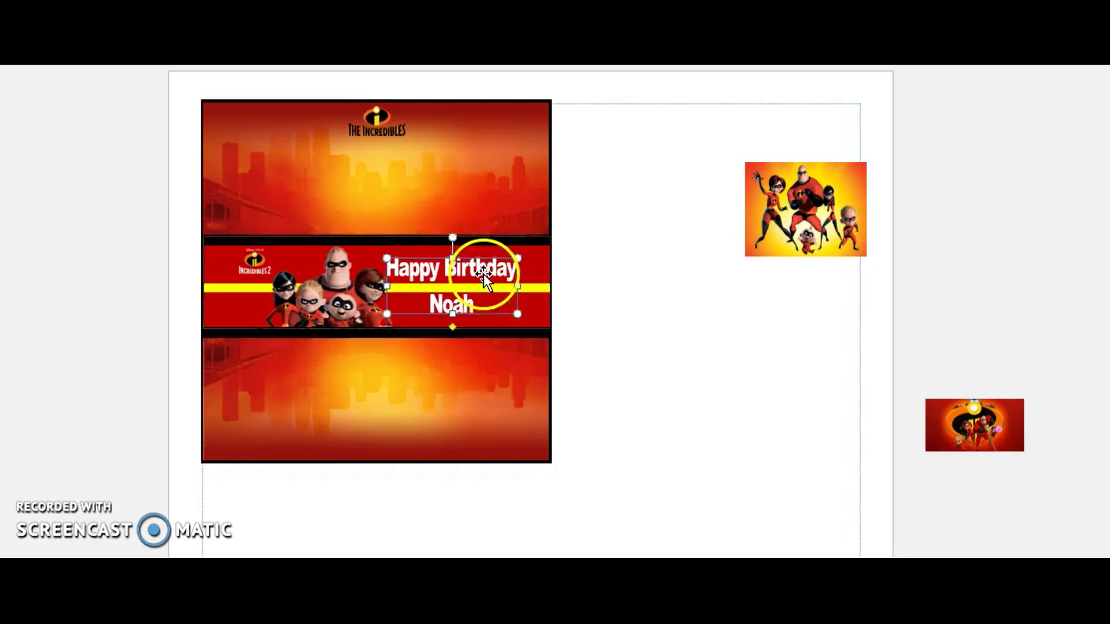
# - Change the birthday greeting's font to Arial Narrow and remove its bold formatting
pyautogui.rightClick(483, 275)
pyautogui.click(497, 220)
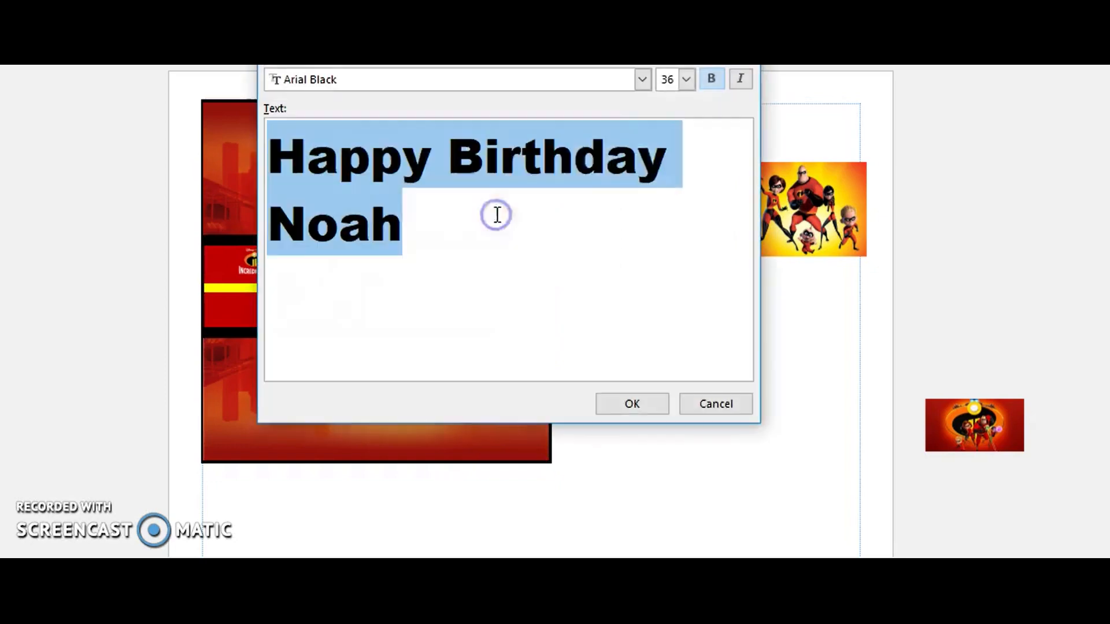
pyautogui.click(642, 80)
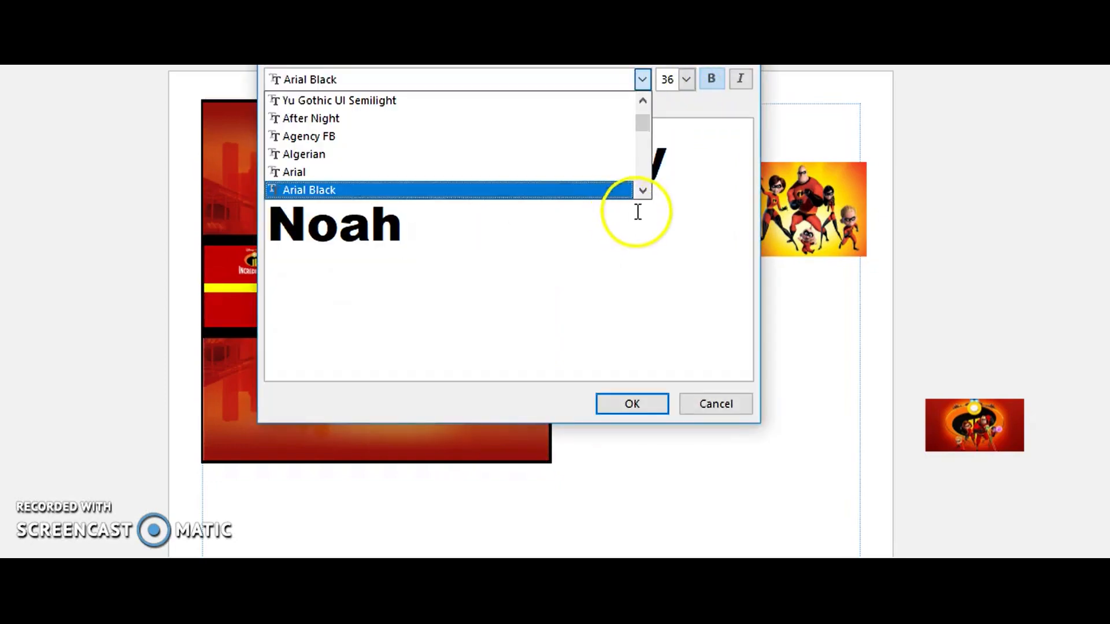
pyautogui.click(643, 191)
pyautogui.click(622, 190)
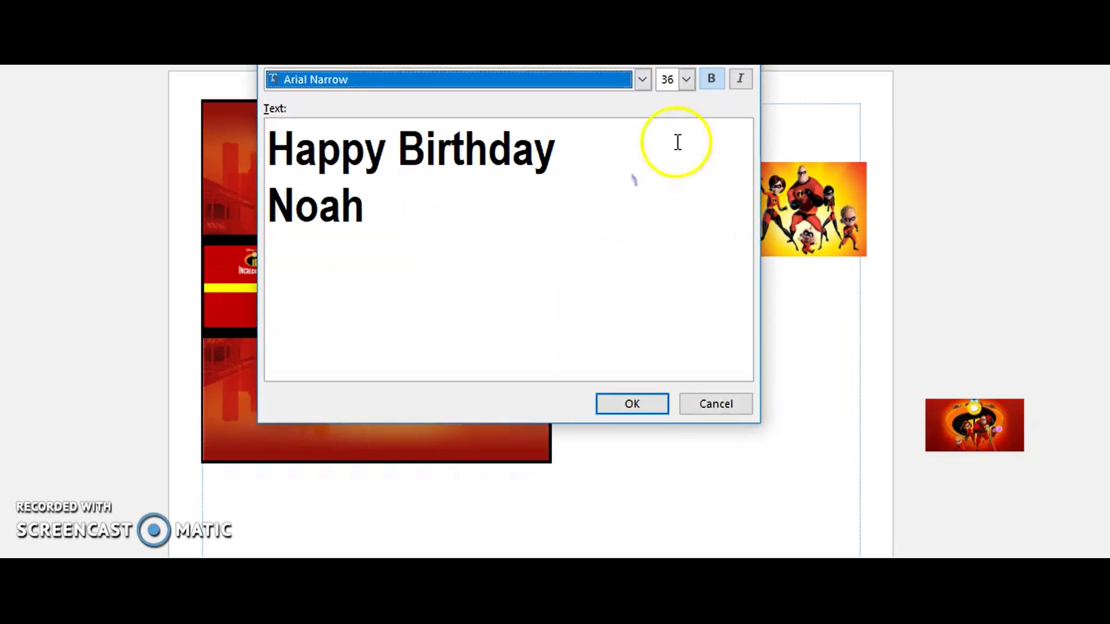
pyautogui.click(708, 82)
pyautogui.click(607, 405)
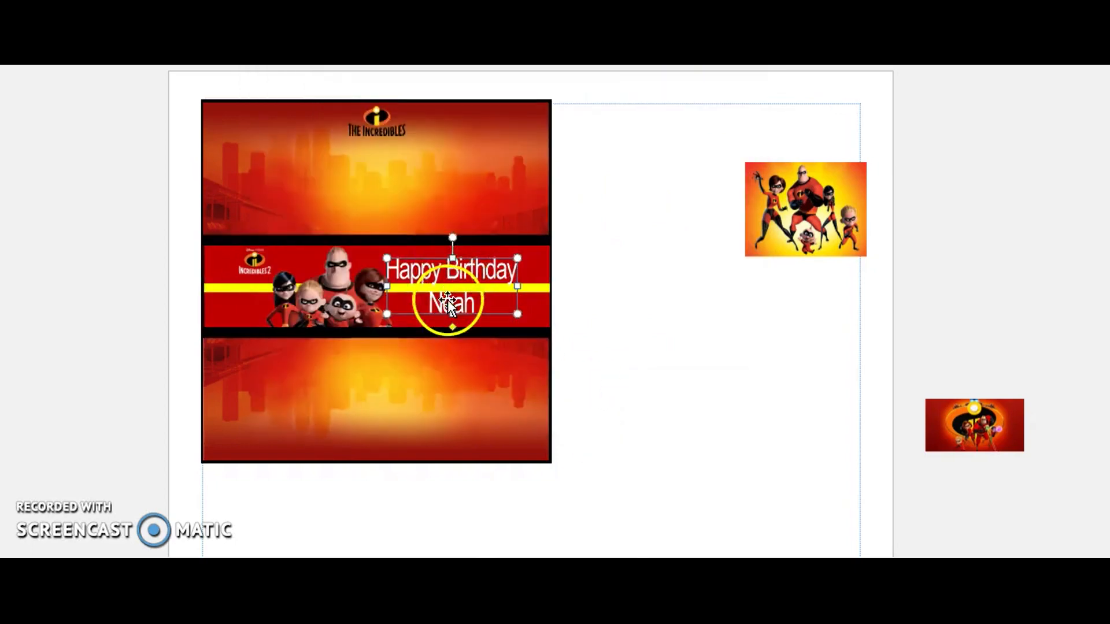
# - Stretch the birthday greeting slightly taller, nudge it down to fit the red panel and deselect it
pyautogui.moveTo(454, 260); pyautogui.dragTo(454, 256)
pyautogui.press('Down')
pyautogui.press('Down')
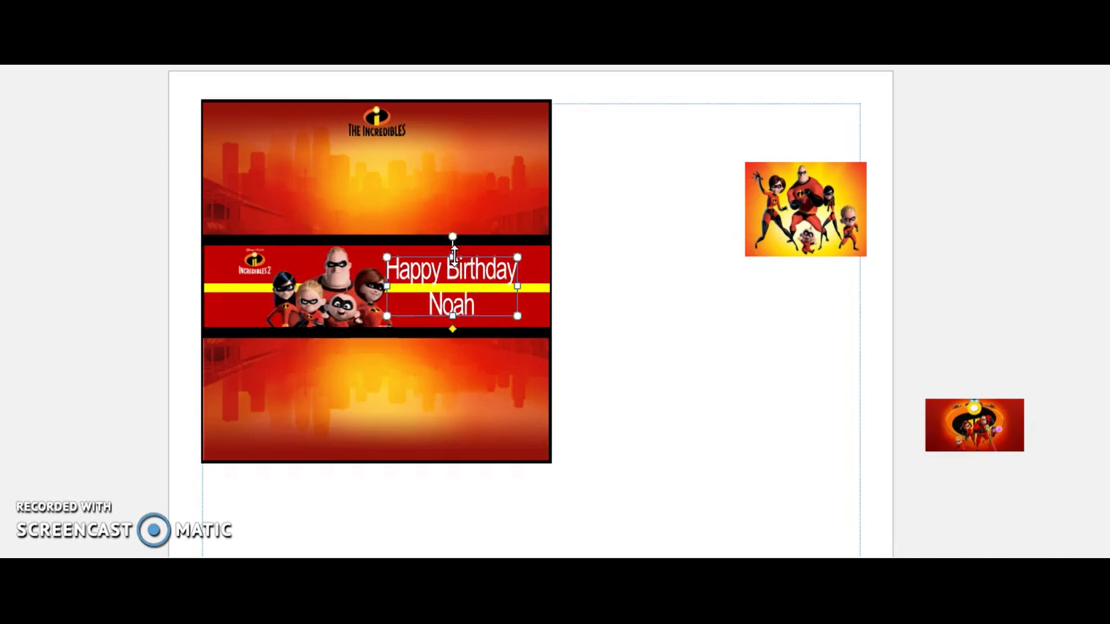
pyautogui.click(648, 331)
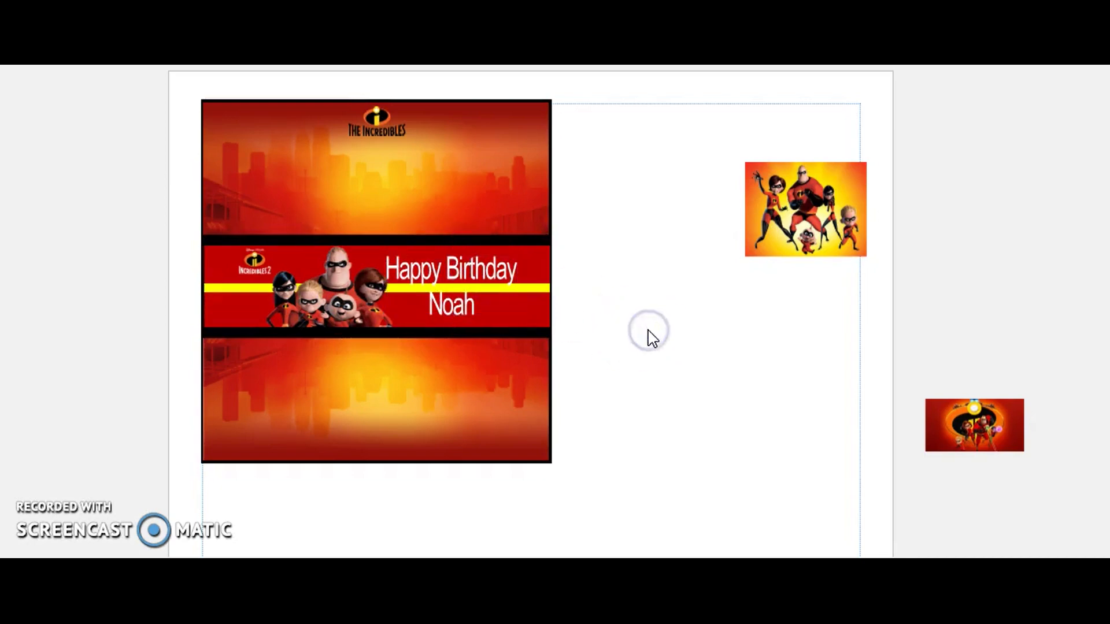
pyautogui.click(533, 277)
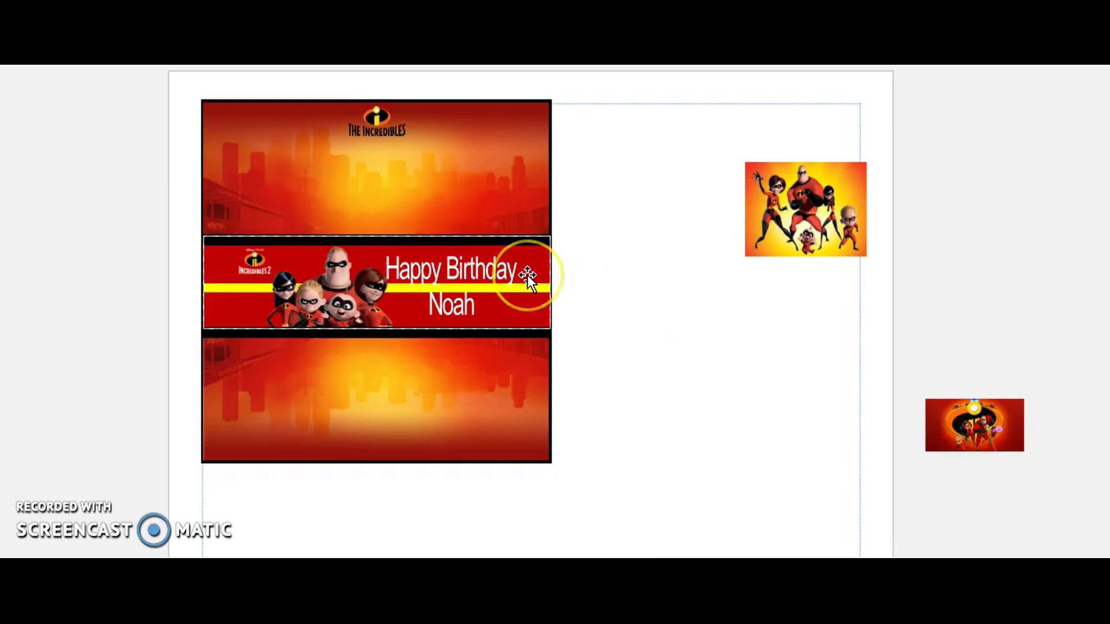
pyautogui.click(584, 281)
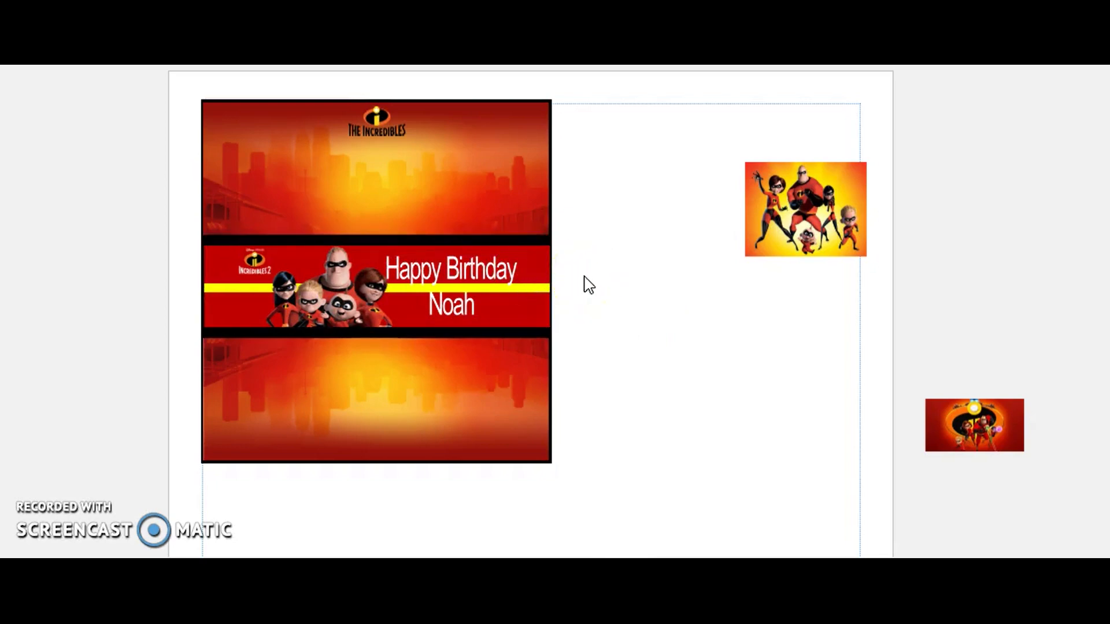
# - Move the small red Incredibles picture from beside the page onto the page's blank area
pyautogui.moveTo(973, 428); pyautogui.dragTo(714, 347)
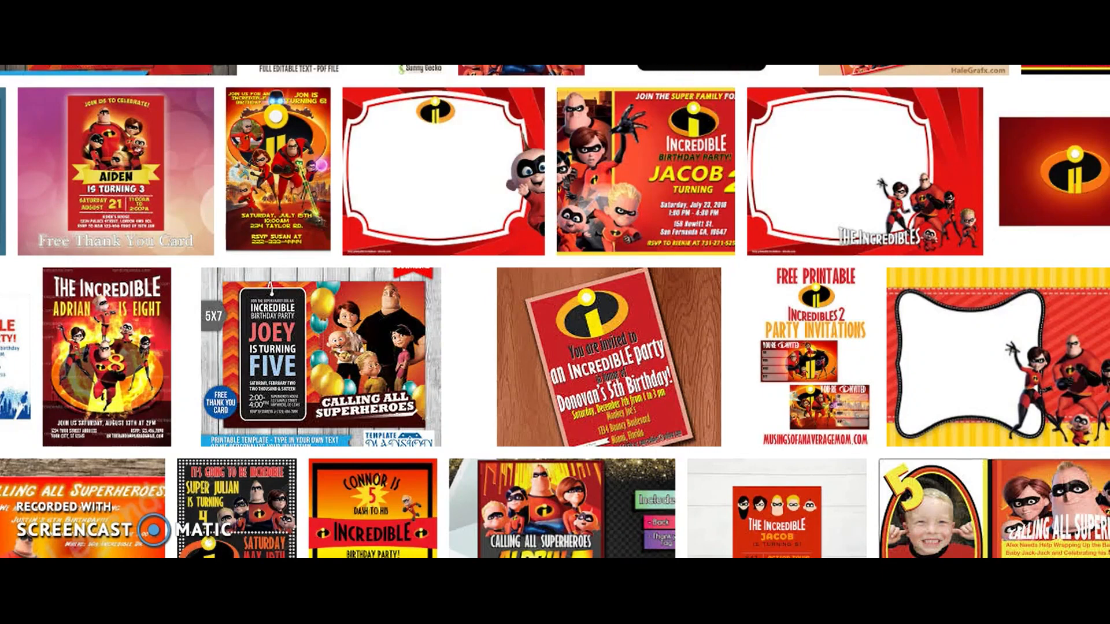
# - Switch to the web browser and look through the Incredibles birthday invitation images for suitable artwork
pyautogui.scroll(-7, 555, 312)
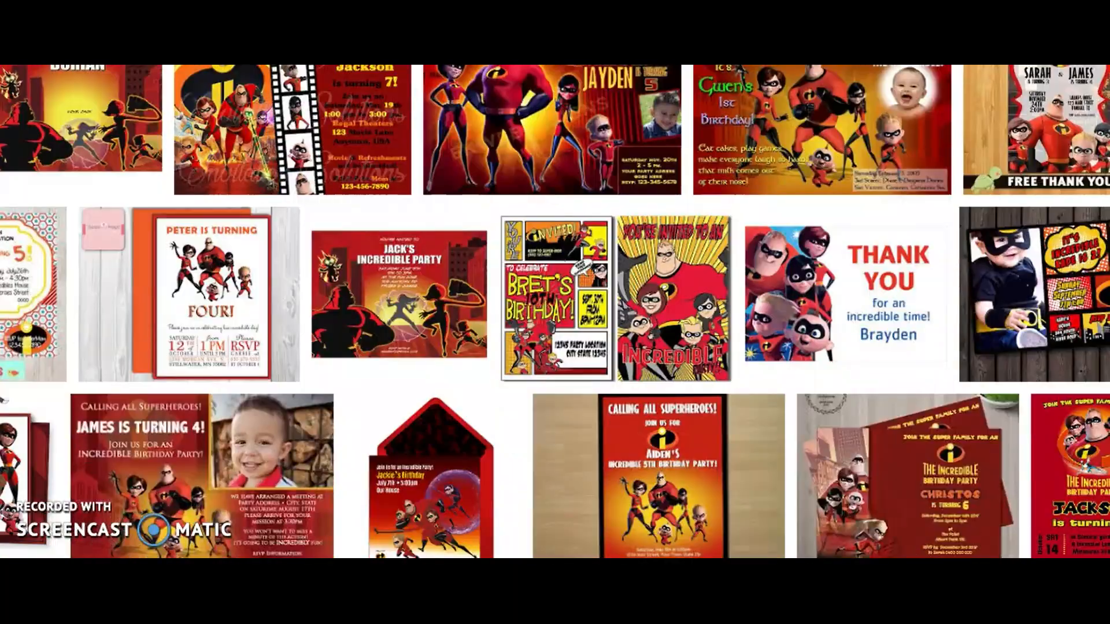
pyautogui.scroll(-10, 555, 312)
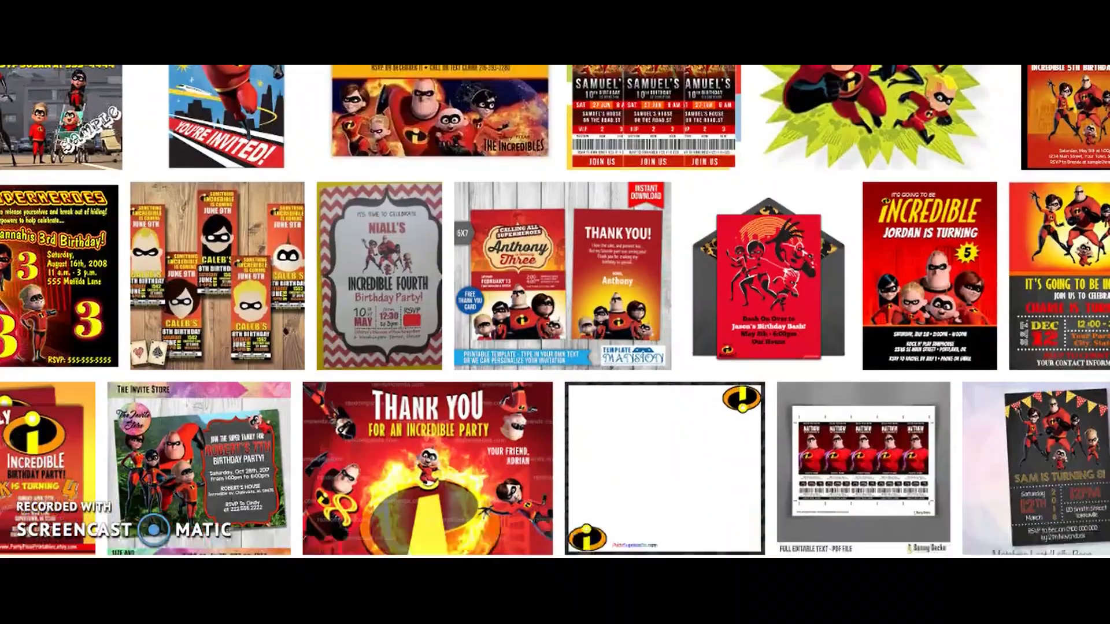
pyautogui.scroll(-5, 555, 313)
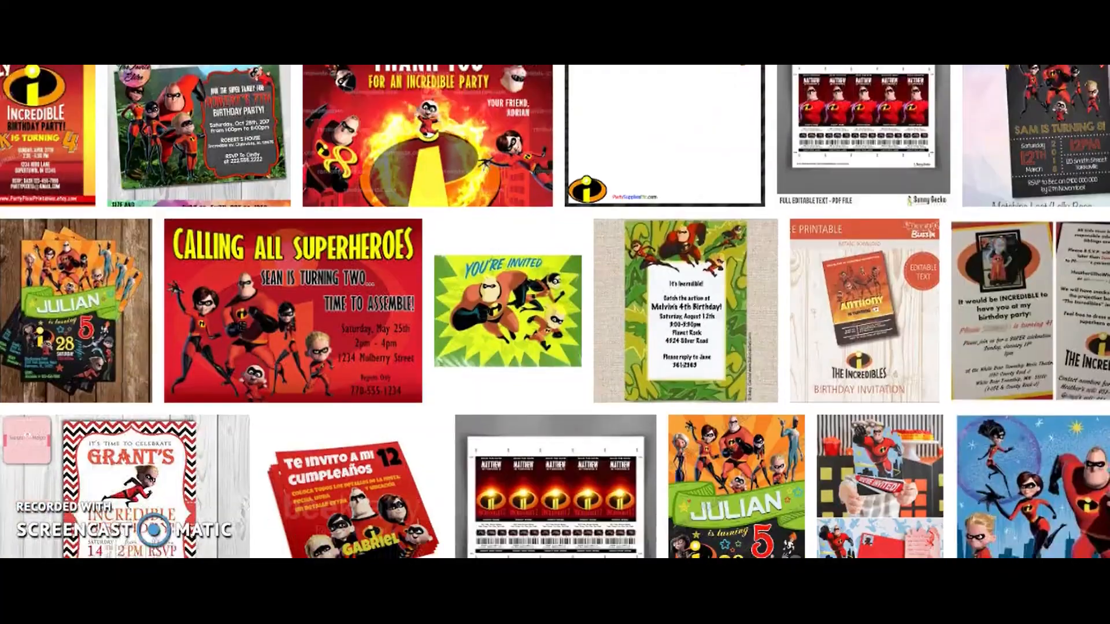